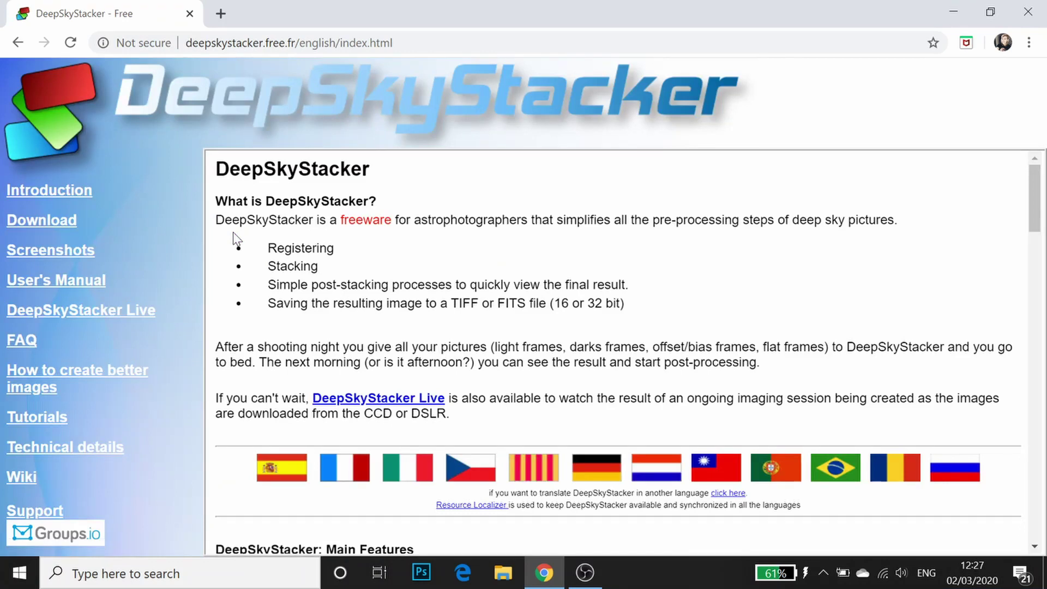
View the DeepSkyStacker download page and close the browser
click(43, 221)
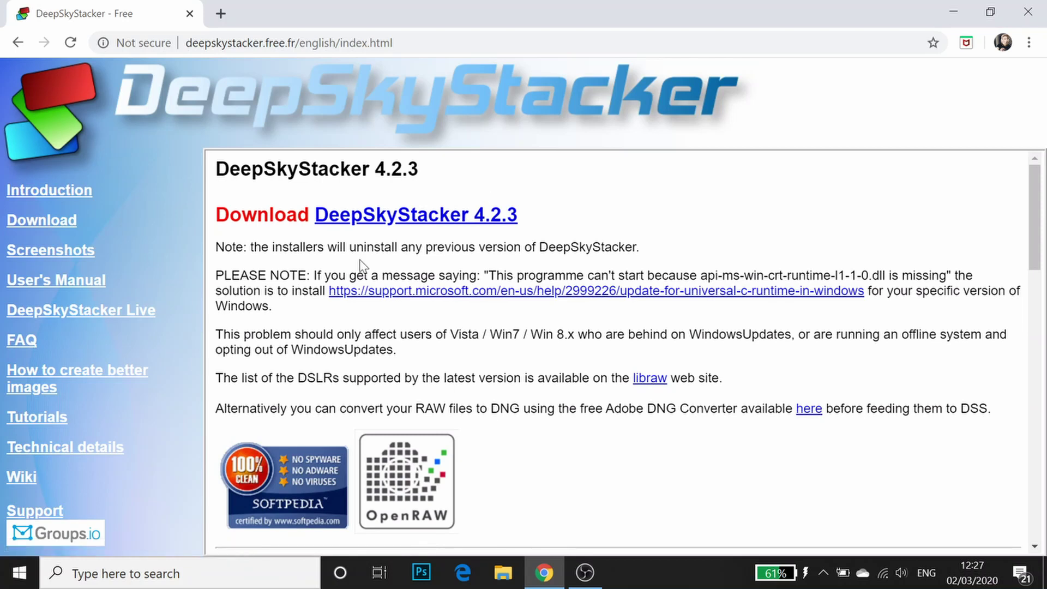
click(1028, 12)
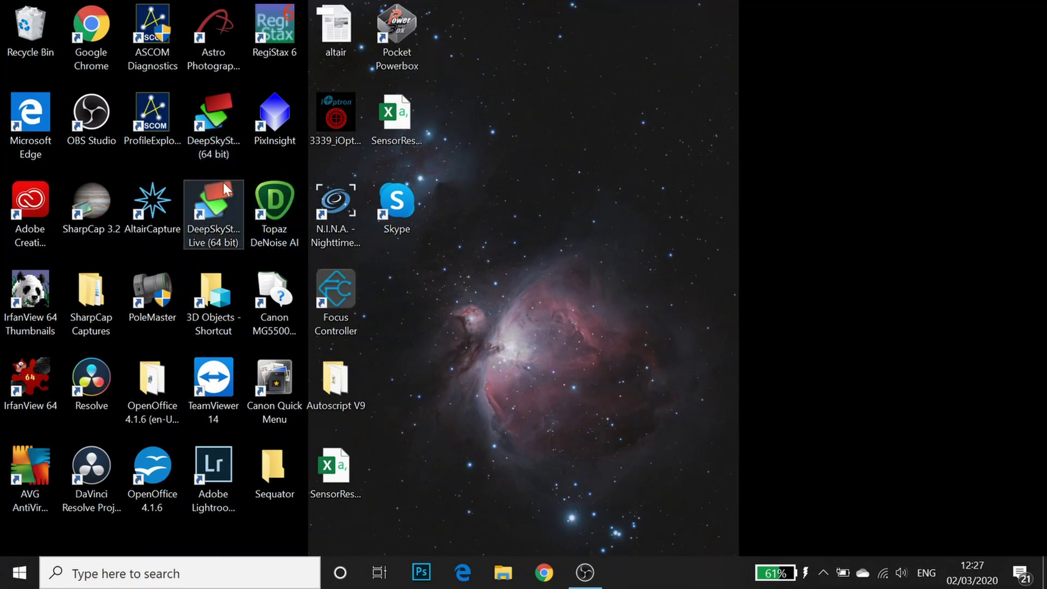
Launch DeepSkyStacker and apply FITS settings treating monochrome 16-bit files as RAW, with the Generic RGGB camera and Bilinear Interpolation
double_click(220, 121)
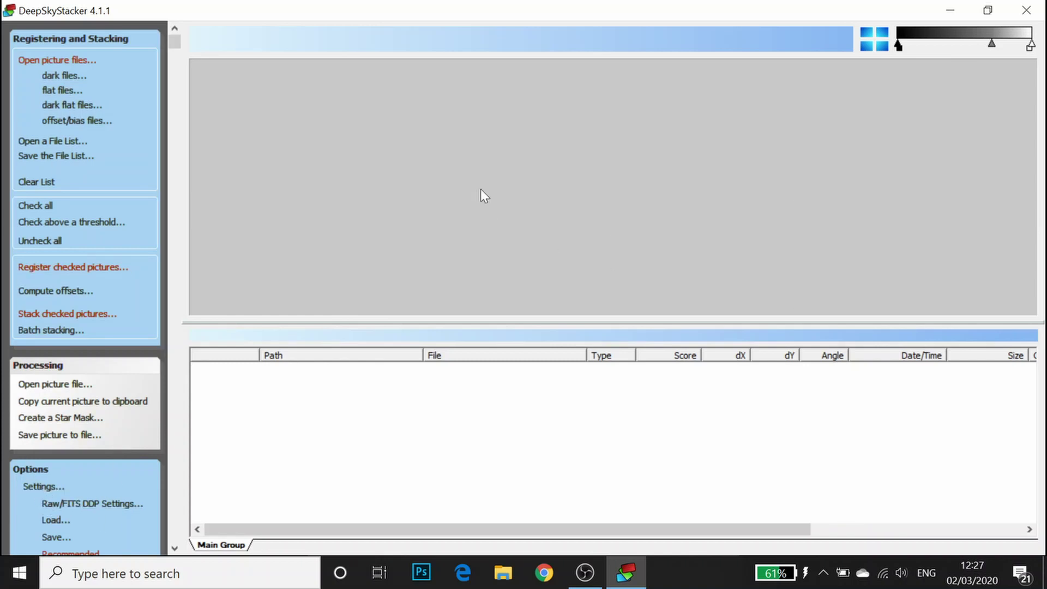
click(90, 503)
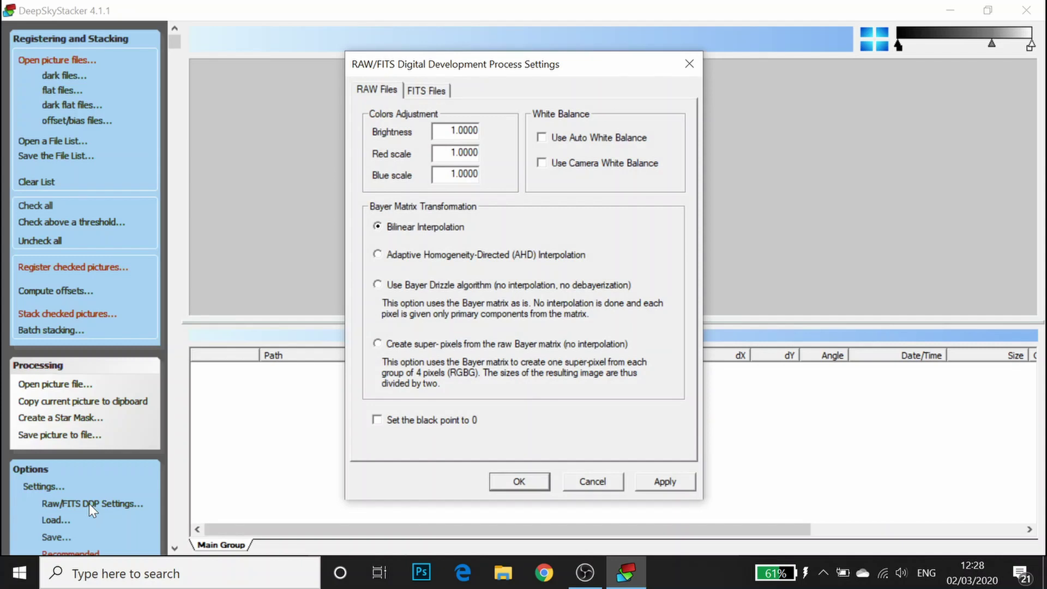
click(436, 90)
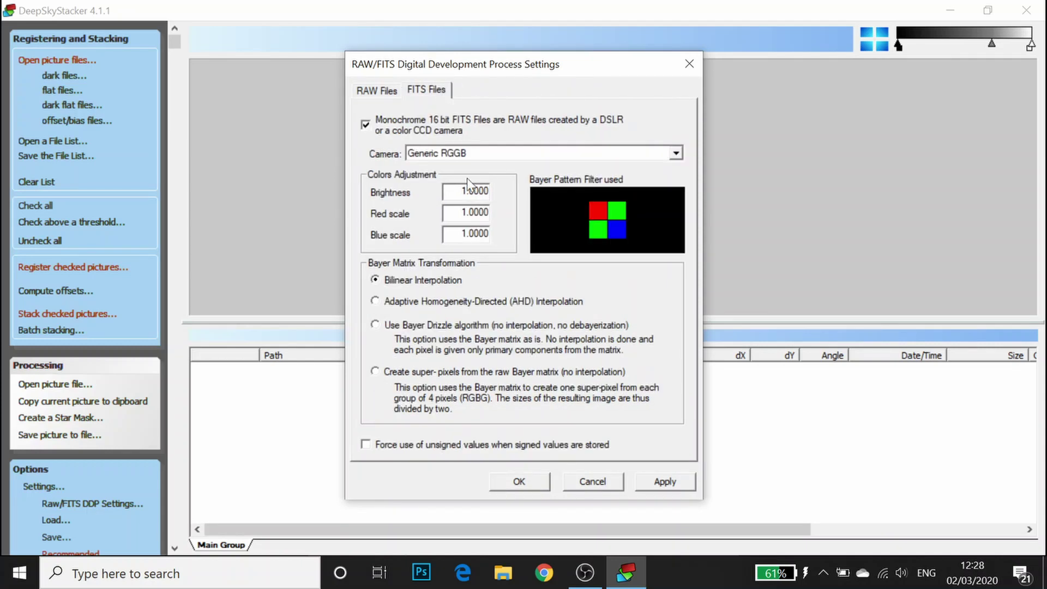
click(368, 129)
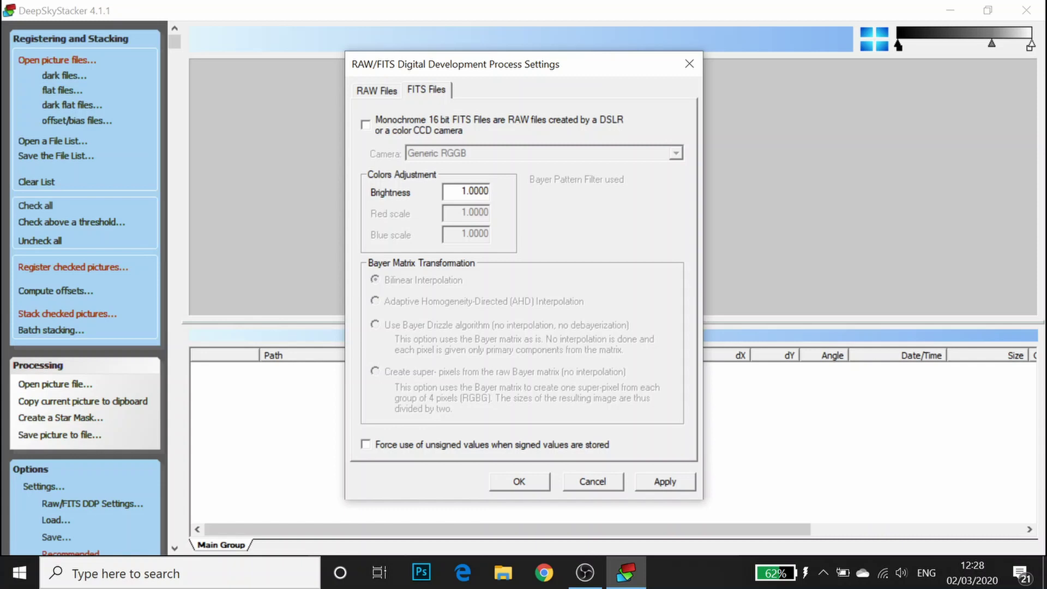
click(366, 124)
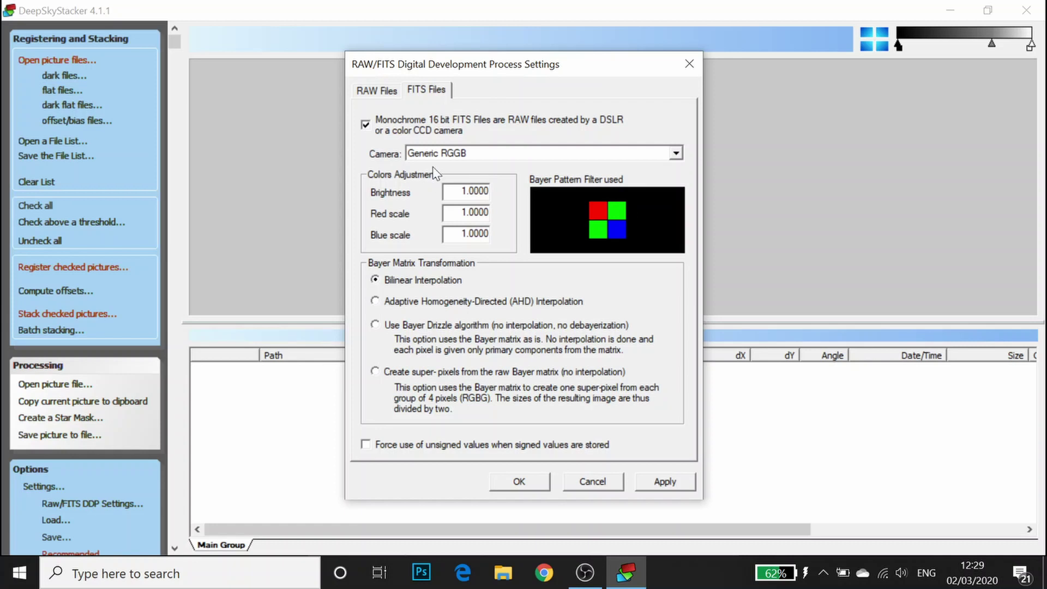
click(674, 485)
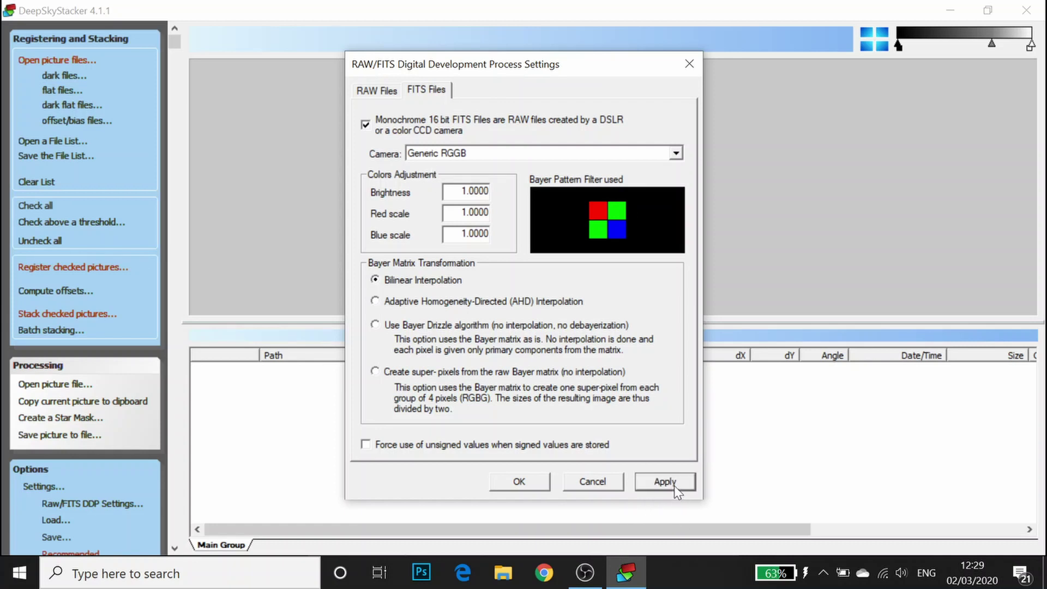
click(535, 485)
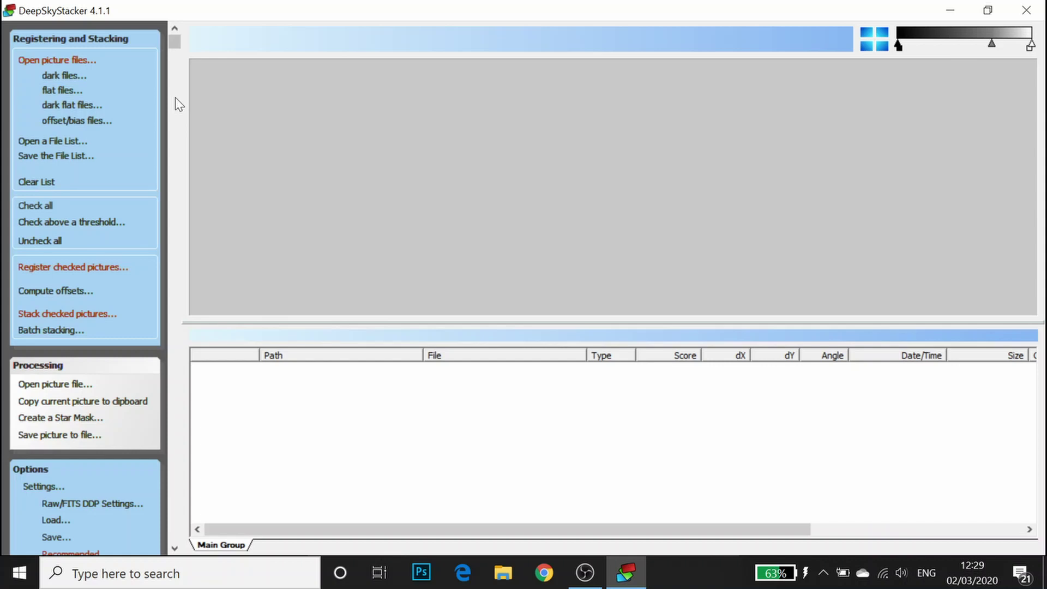
Load the M42 light frames from L_2020-02-20_19-55-59 through L_2020-02-20_21-13-04 in the lights folder
click(53, 59)
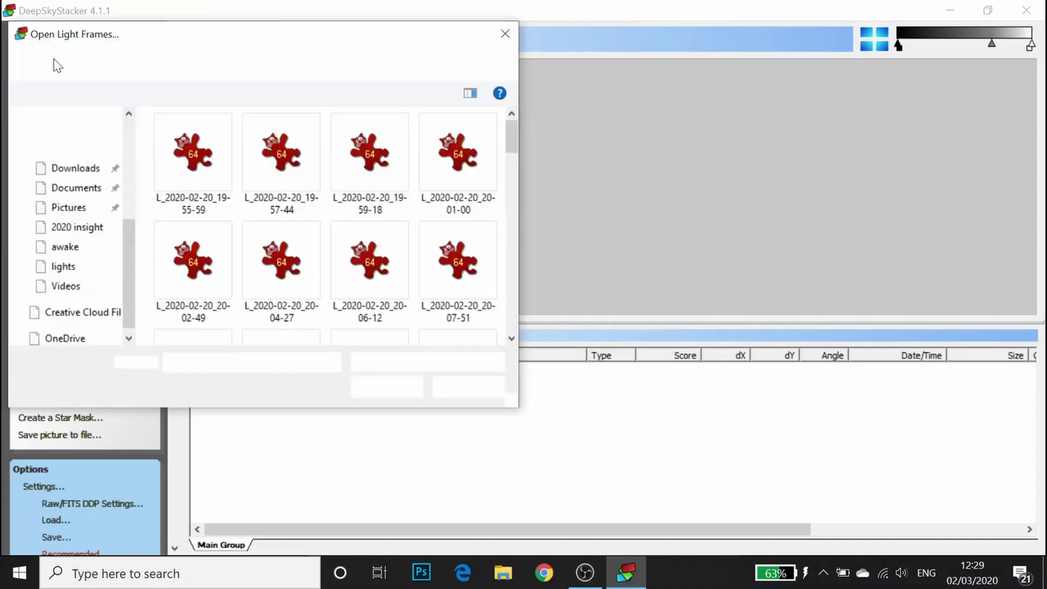
click(178, 153)
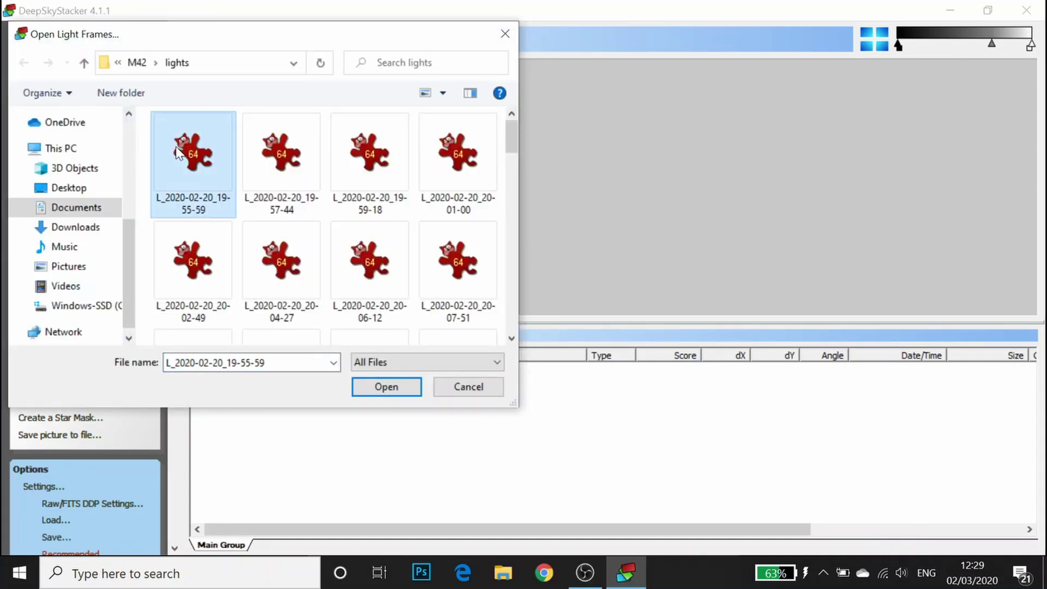
scroll(307, 218, down, 5)
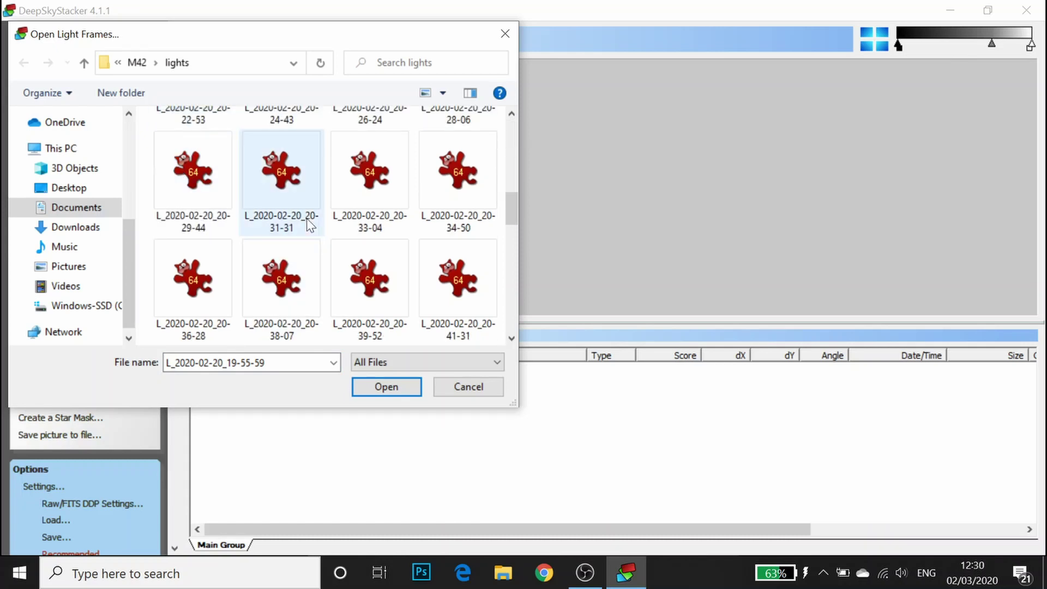
scroll(310, 223, down, 5)
shift+click(319, 273)
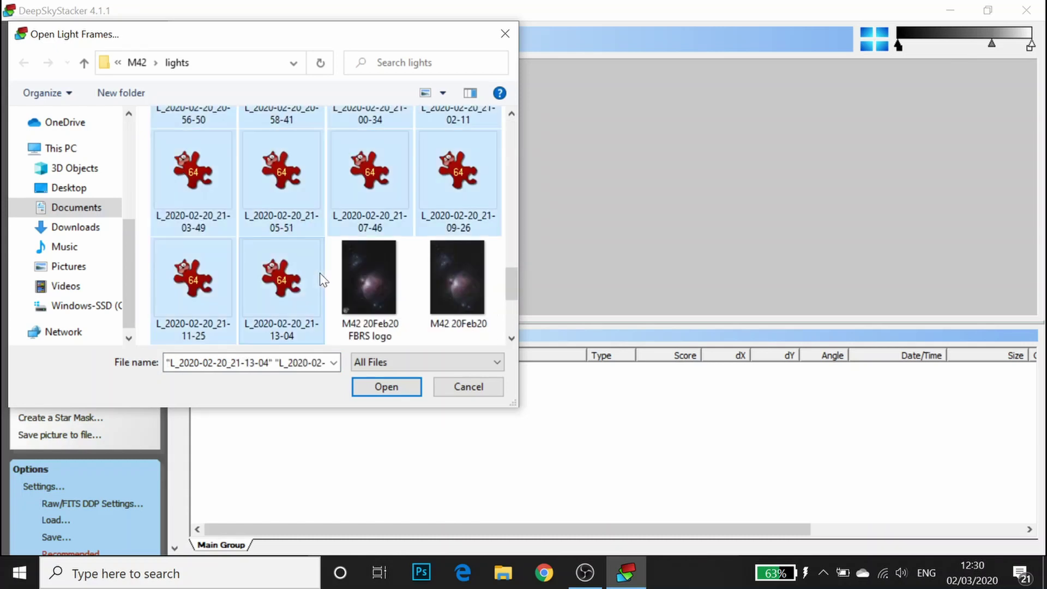
click(387, 386)
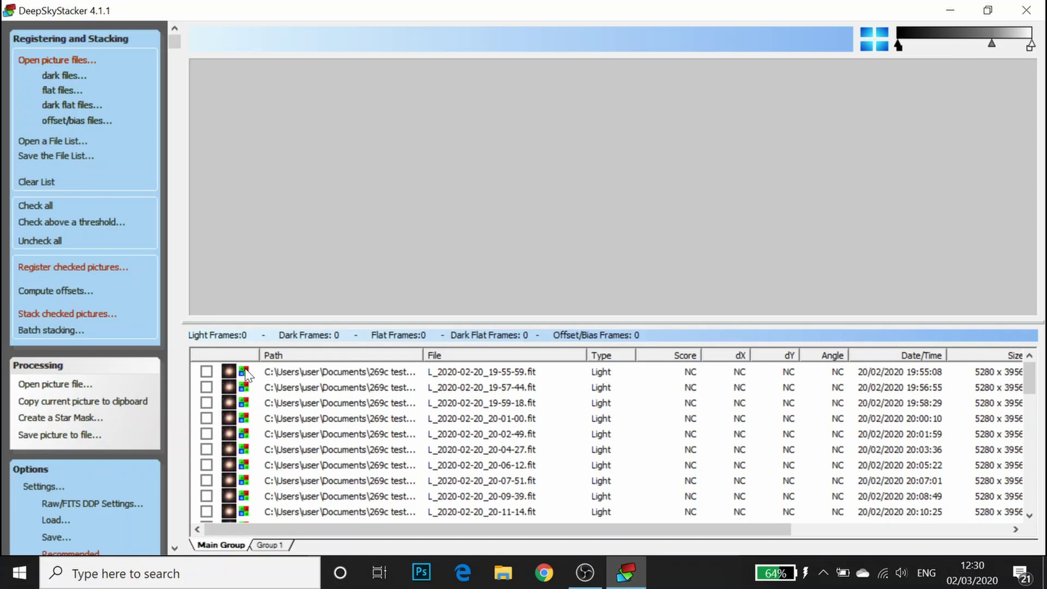
Check all loaded light frames and open the registration settings for them
click(33, 210)
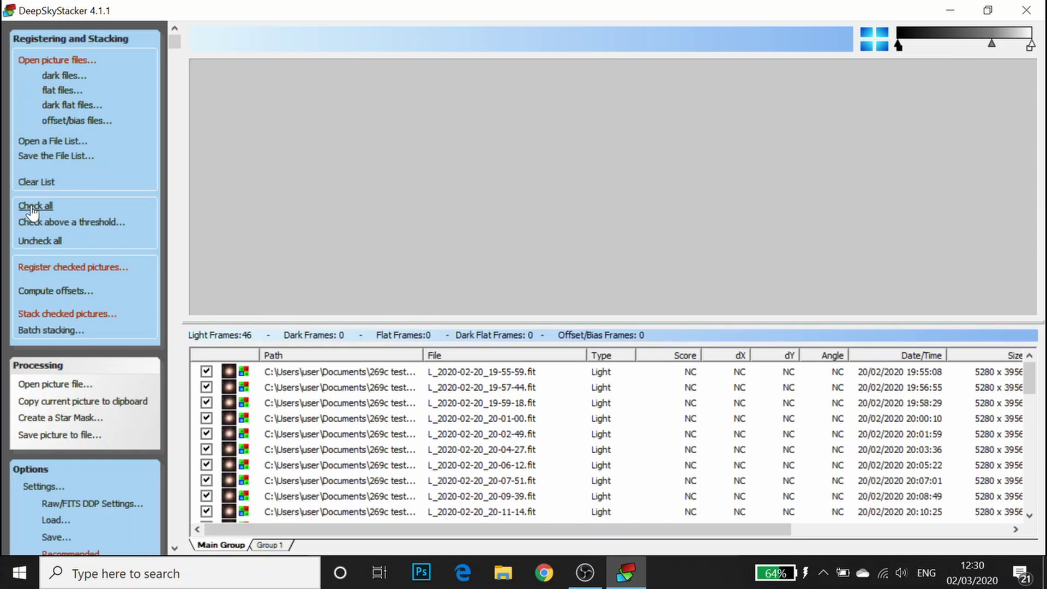
click(54, 269)
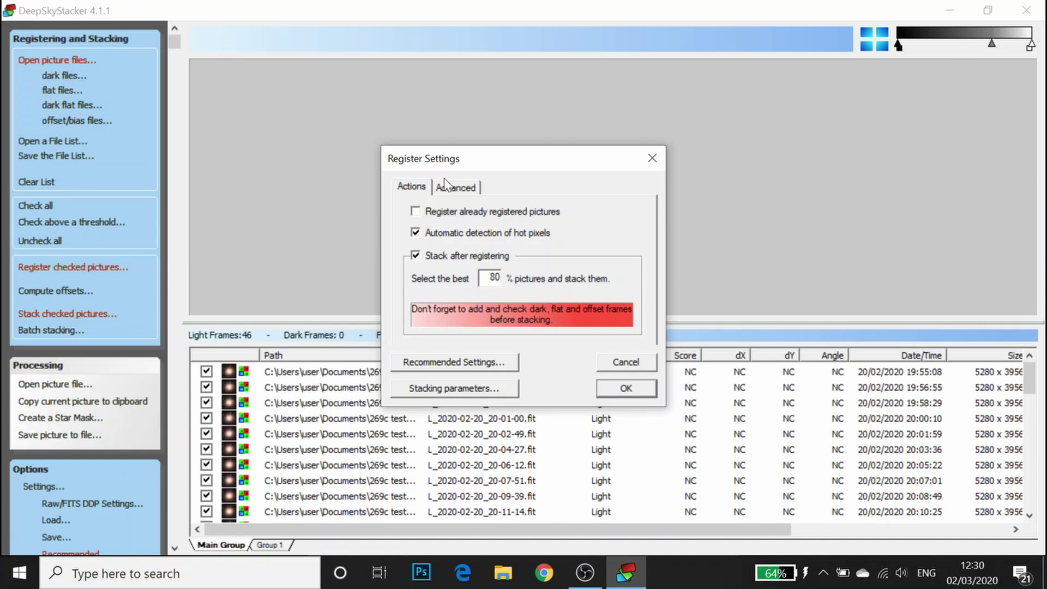
Review the recommended settings for these frames and leave them without applying any change
click(451, 363)
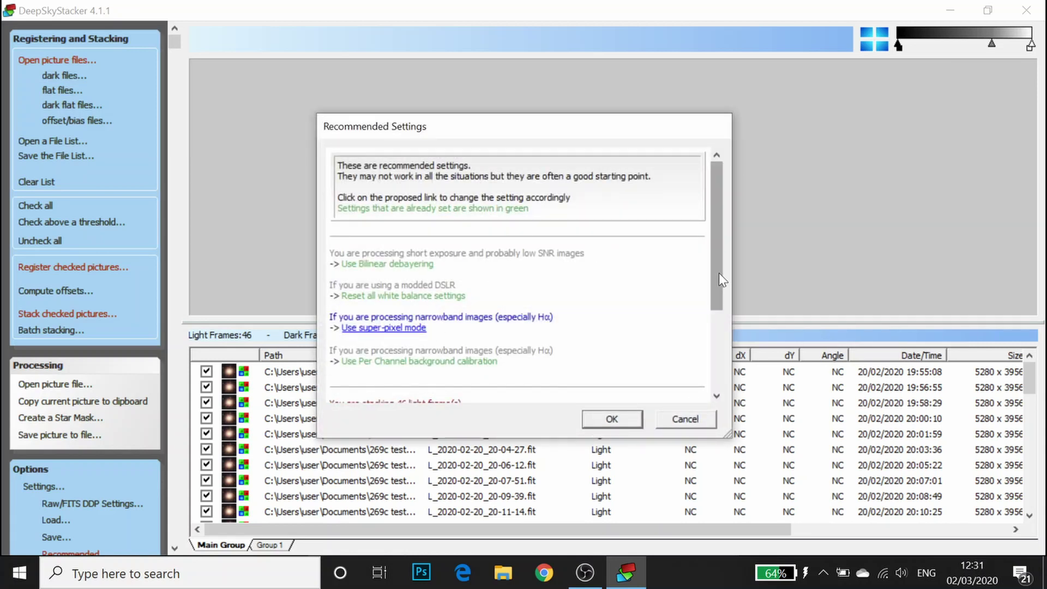
drag(719, 273, 716, 244)
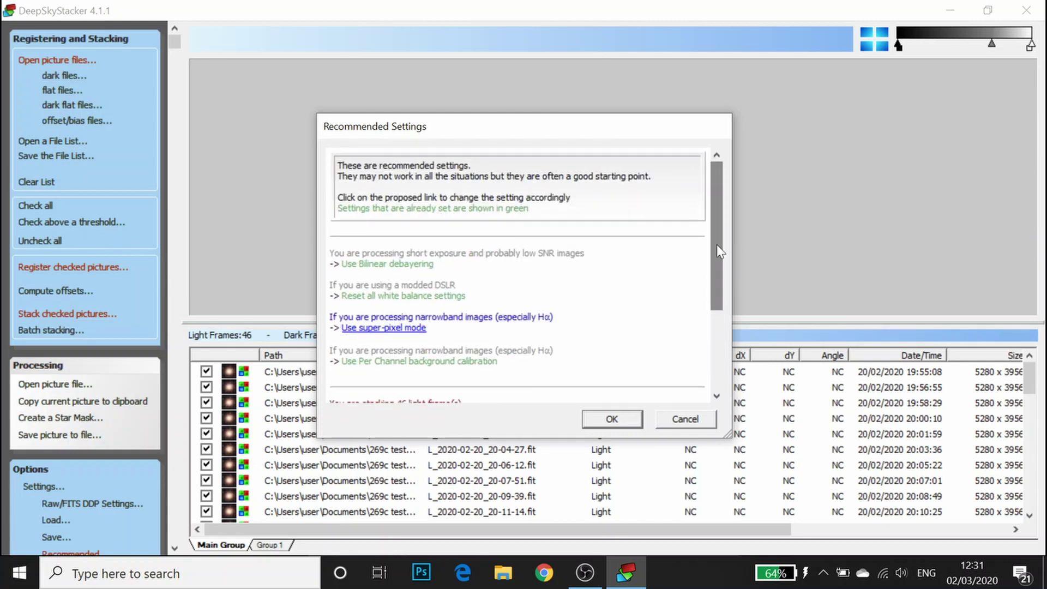
click(674, 418)
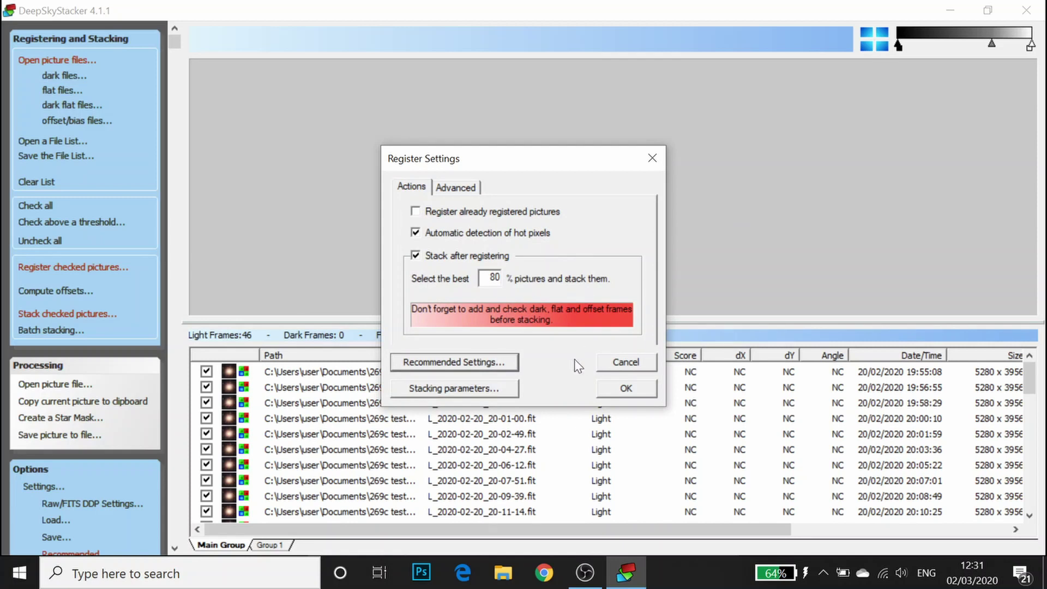
Review the Result and Light stacking parameters, keeping Standard Mode and the Average stacking method
click(493, 388)
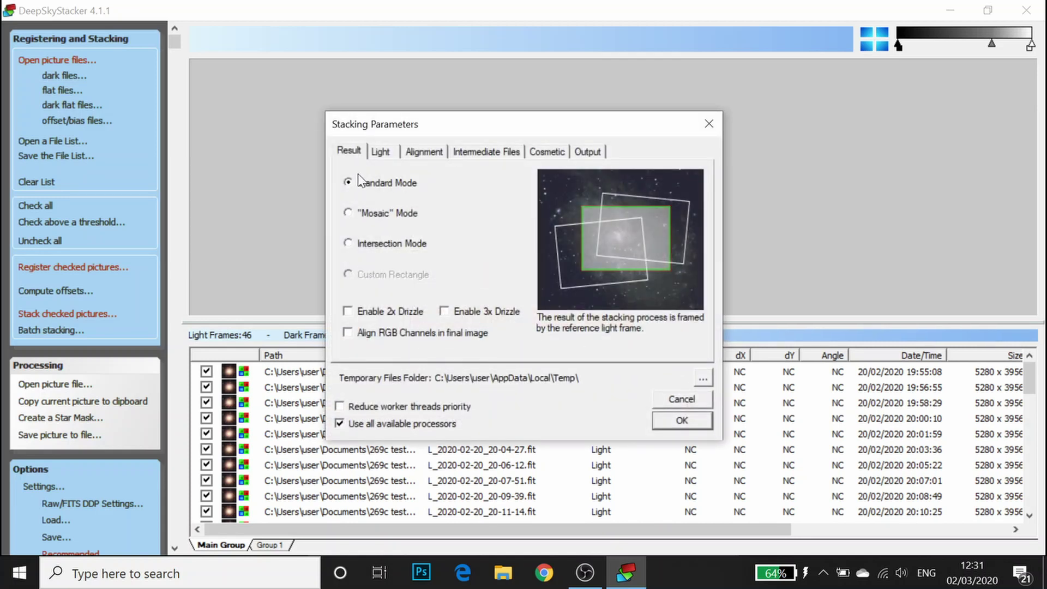
click(379, 152)
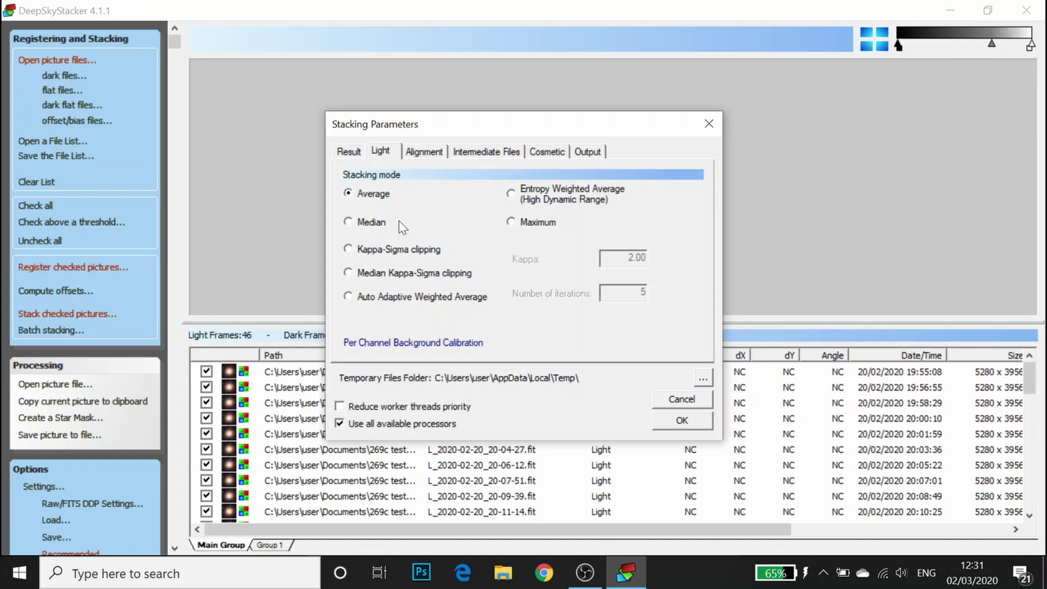
click(345, 152)
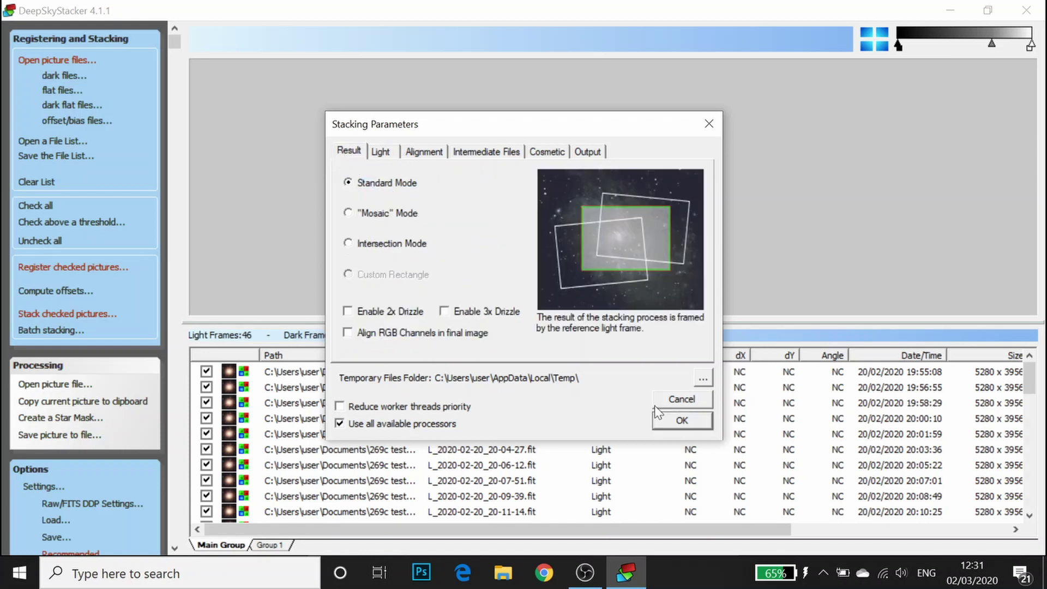
click(688, 426)
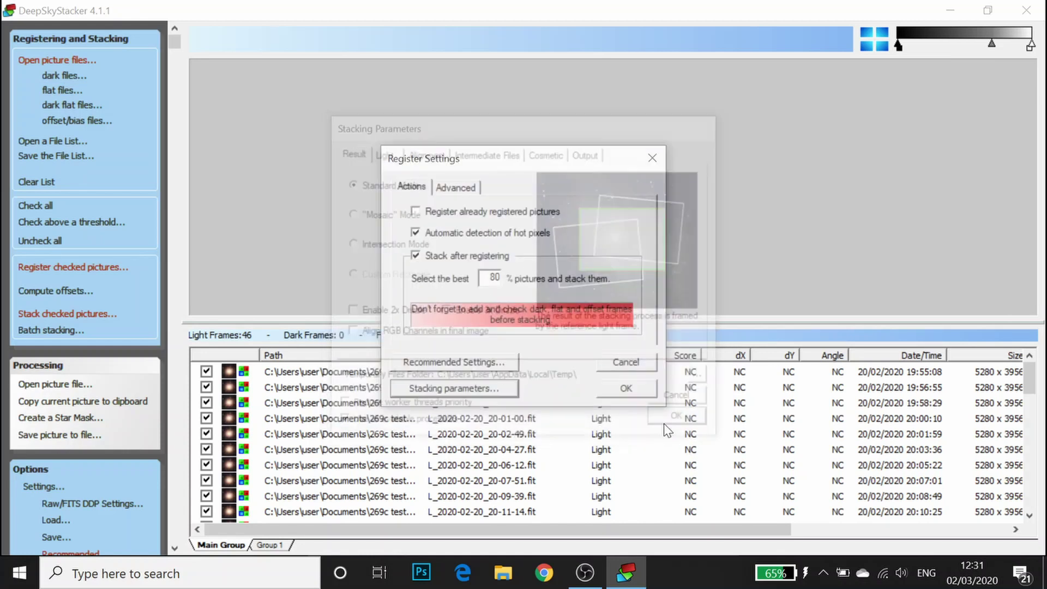
Set the star detection threshold to 9% and start registering and stacking the checked frames
click(468, 187)
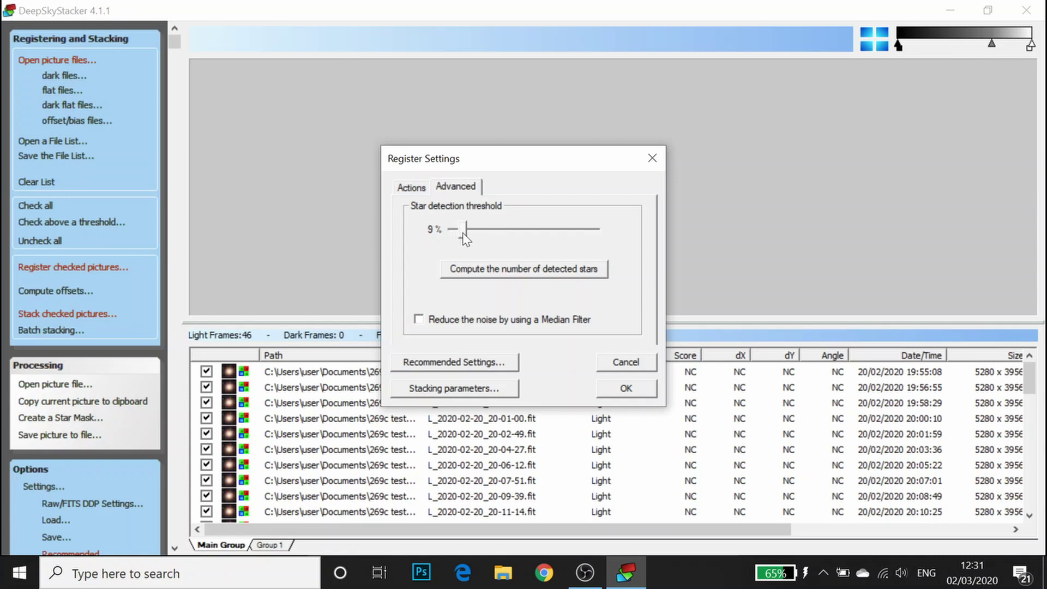
drag(462, 232, 464, 231)
click(626, 388)
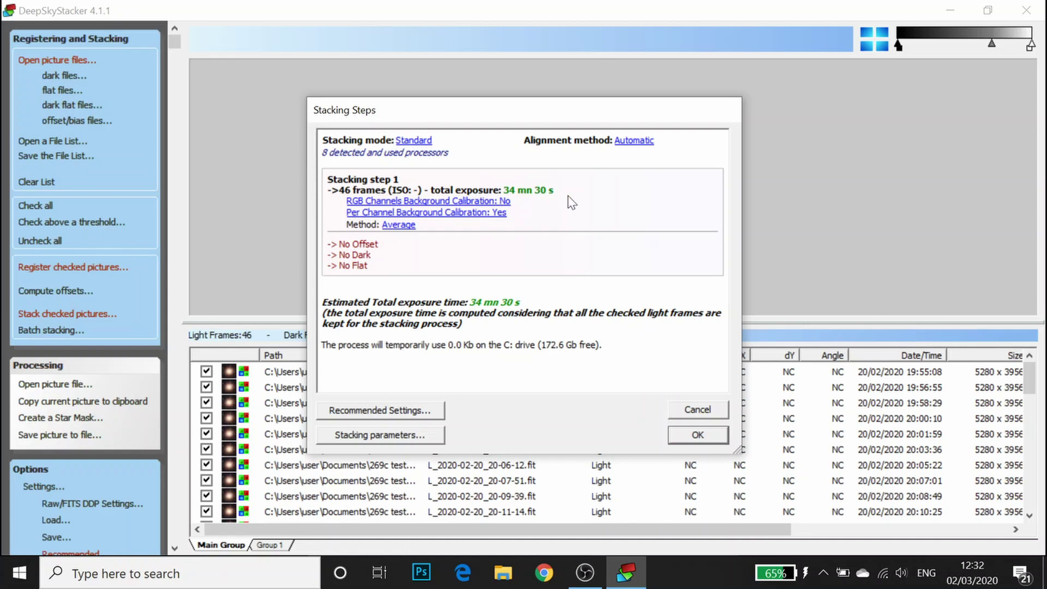
click(703, 436)
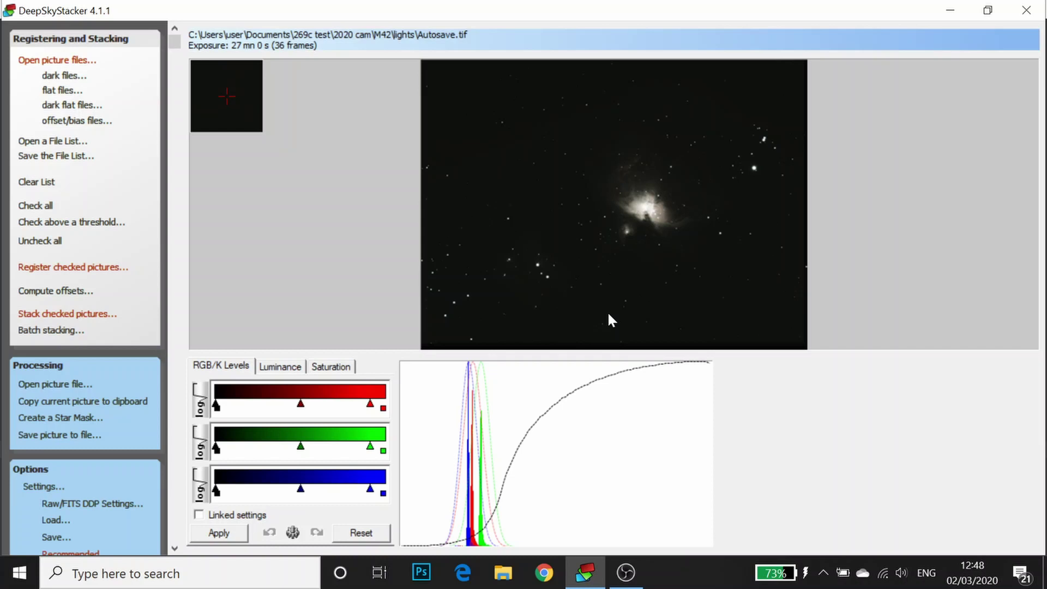
Examine the TIFF and FITS formats offered for saving the stacked picture and leave without saving
click(75, 434)
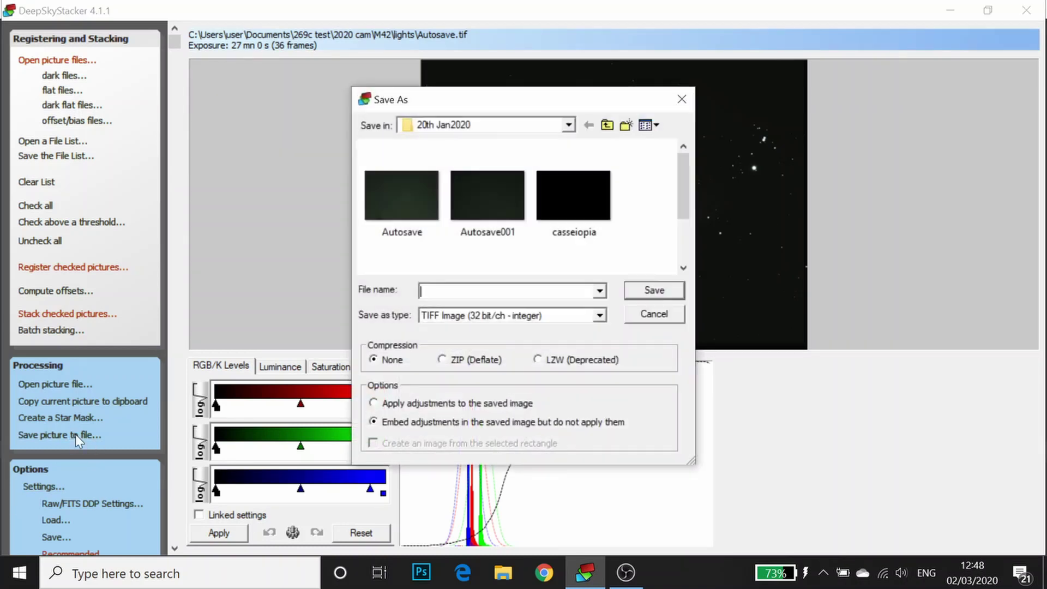
click(443, 316)
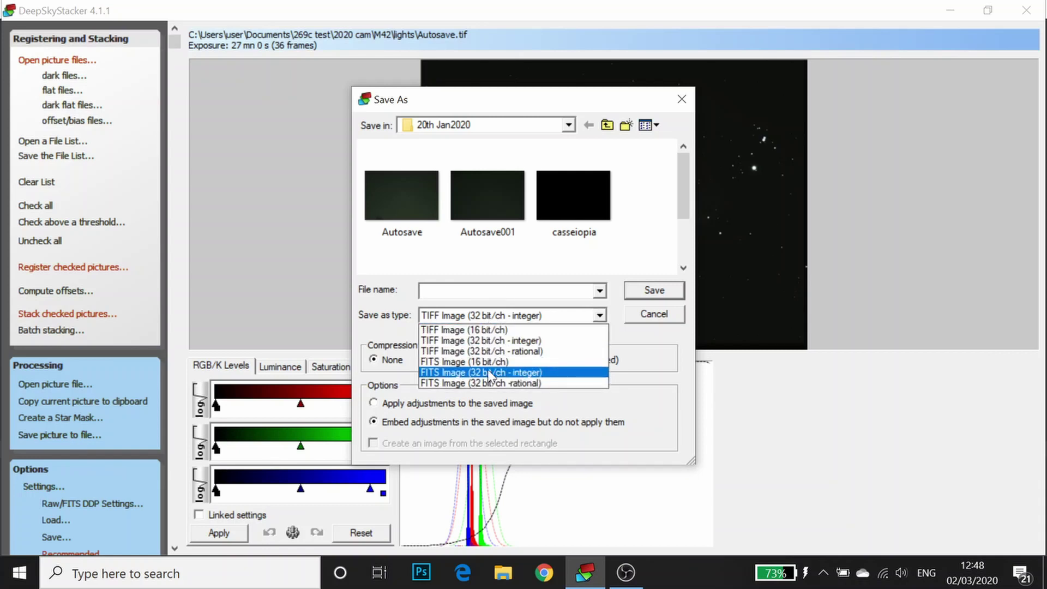
click(667, 317)
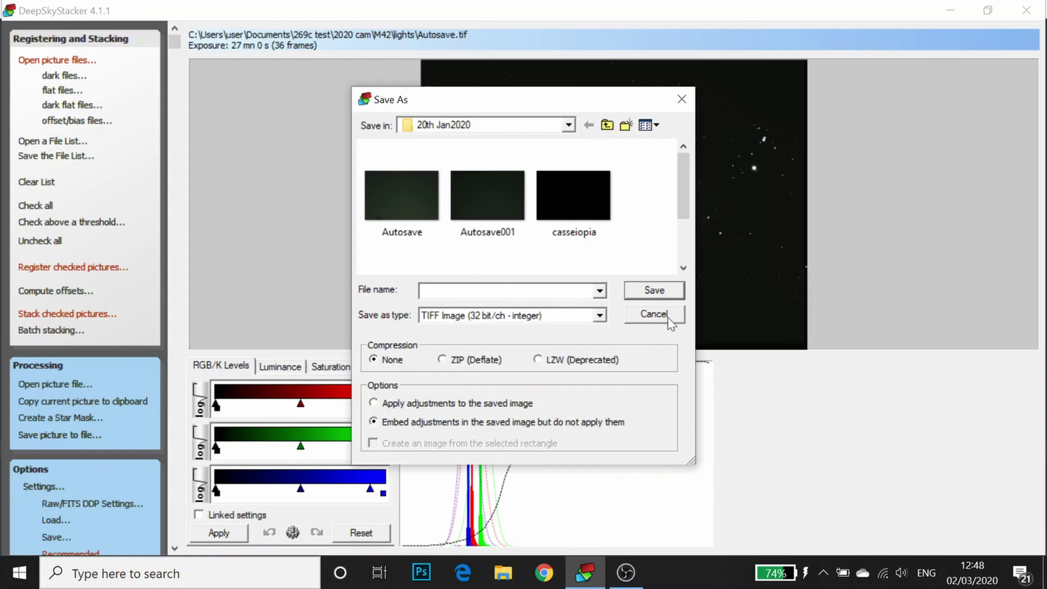
click(667, 316)
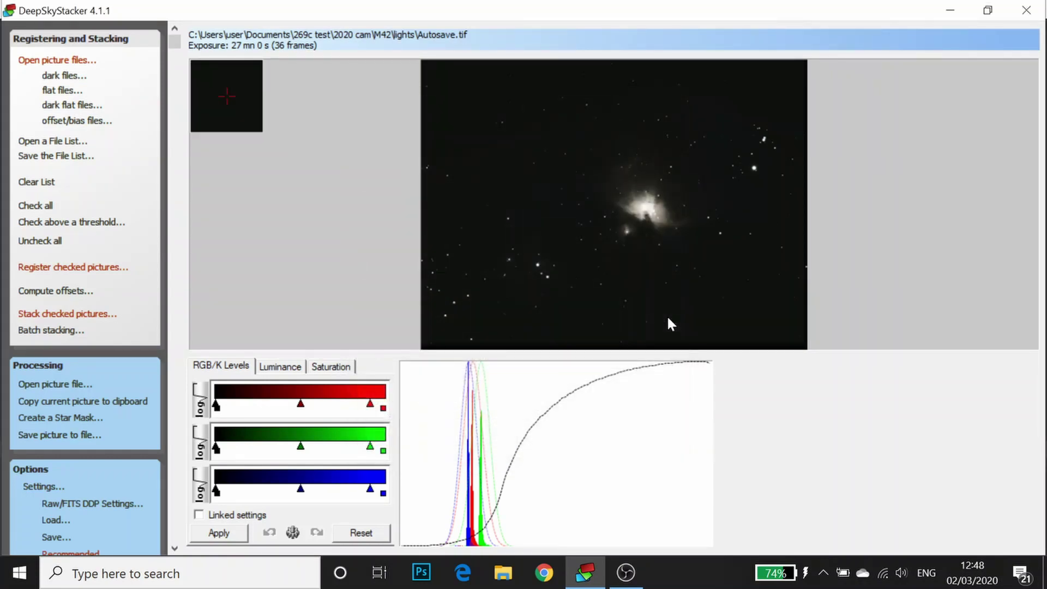
Close DeepSkyStacker without saving the changes to the file list and settings
click(1027, 10)
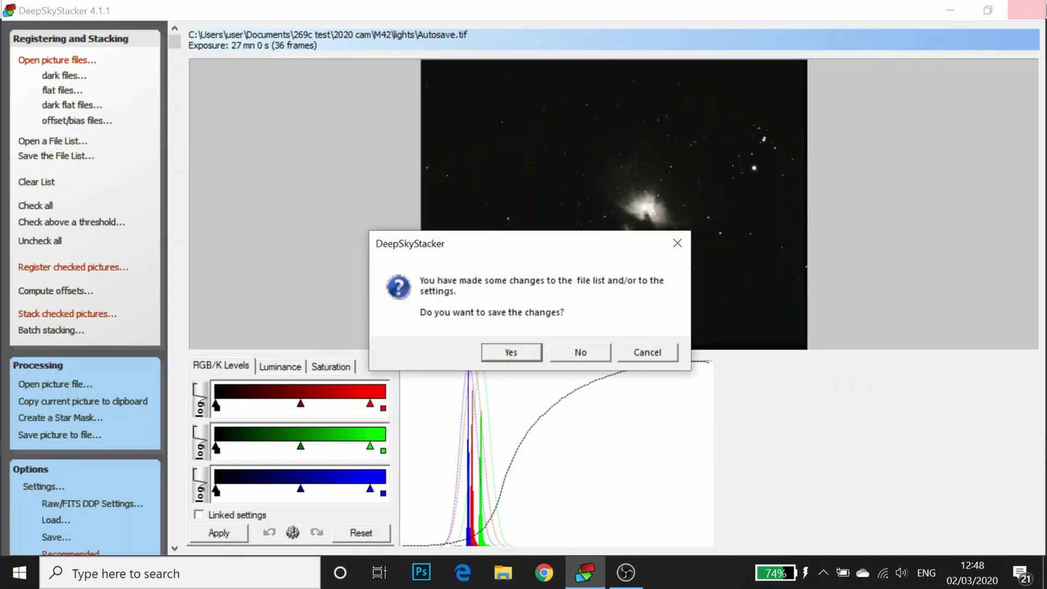
click(572, 353)
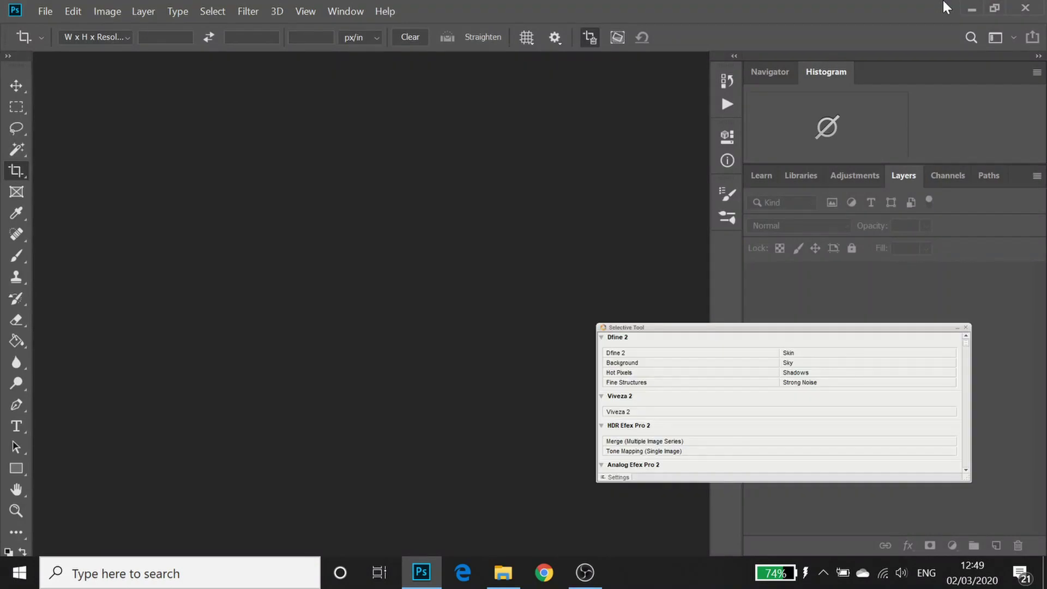
In Photoshop, collapse the Selective Tool window and open the stacked Autosave image from the M42 lights folder
click(956, 327)
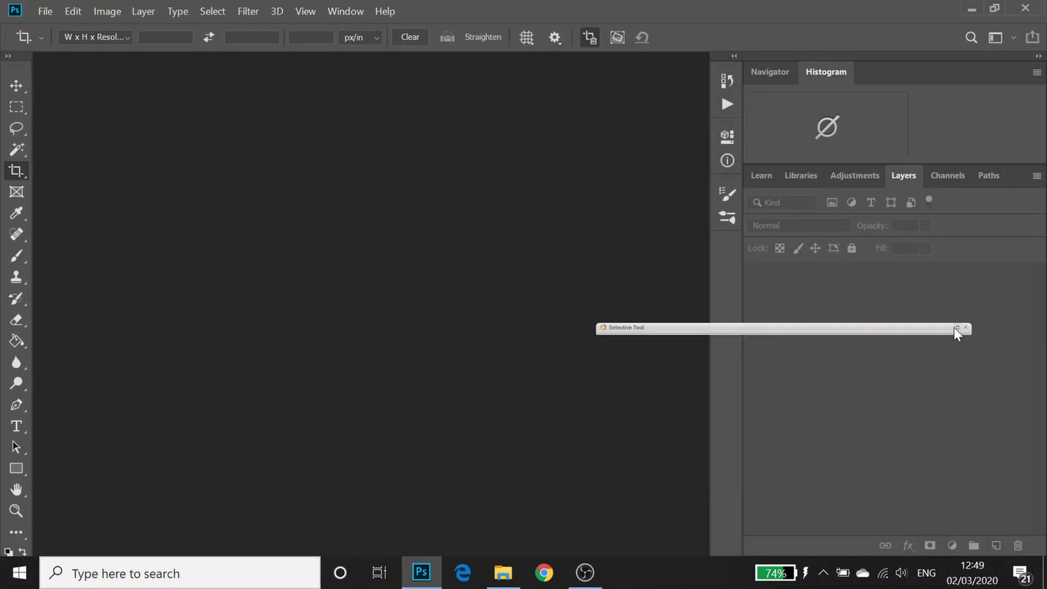
click(45, 12)
click(68, 44)
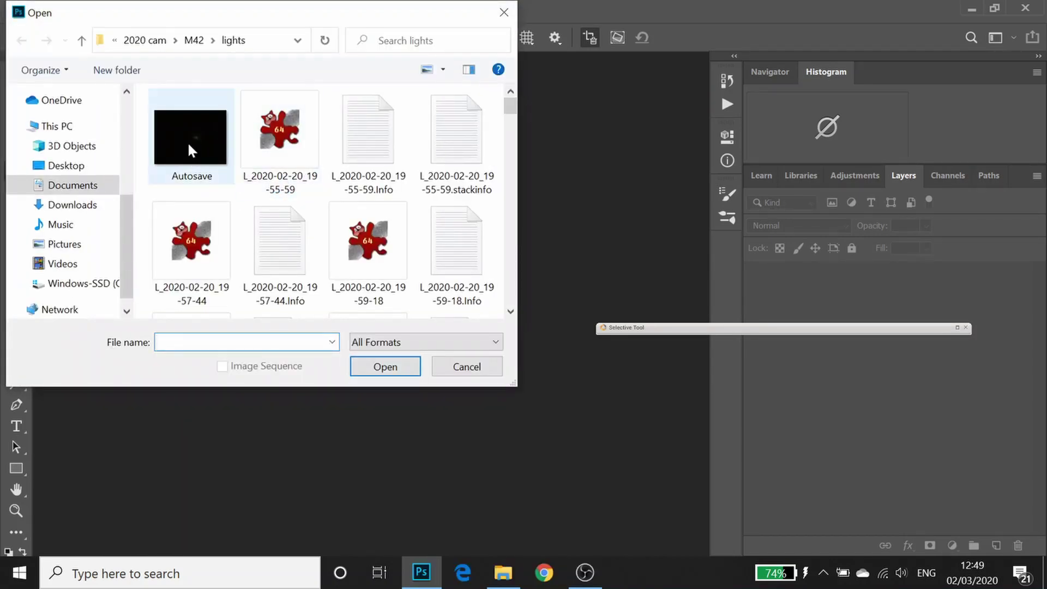
click(178, 151)
click(392, 360)
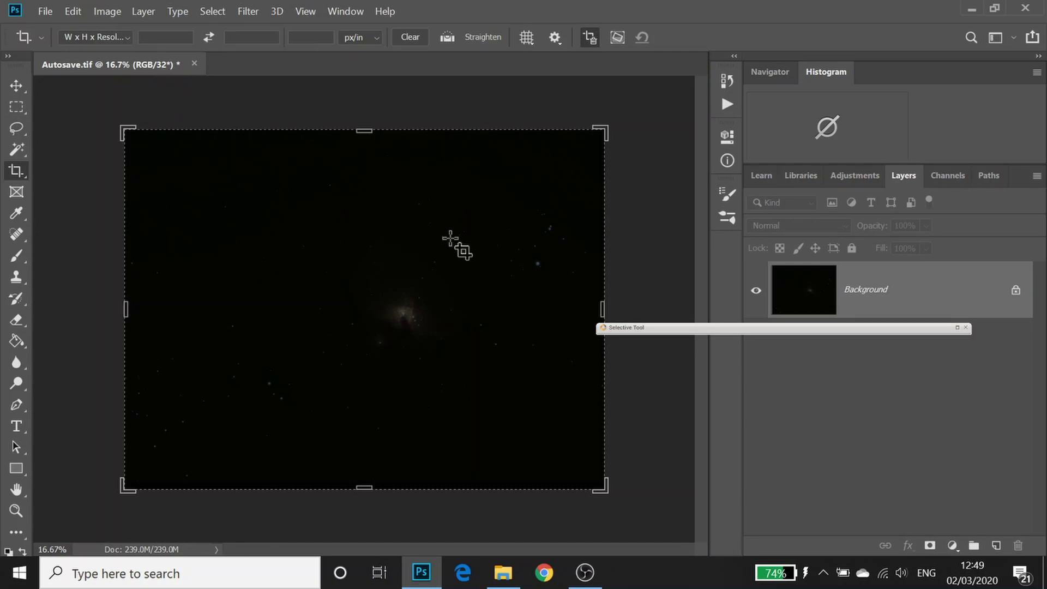
Convert the image to 16 bits per channel, using the Exposure and Gamma method with exposure 0.00 and gamma 1.00 for HDR Toning
click(75, 12)
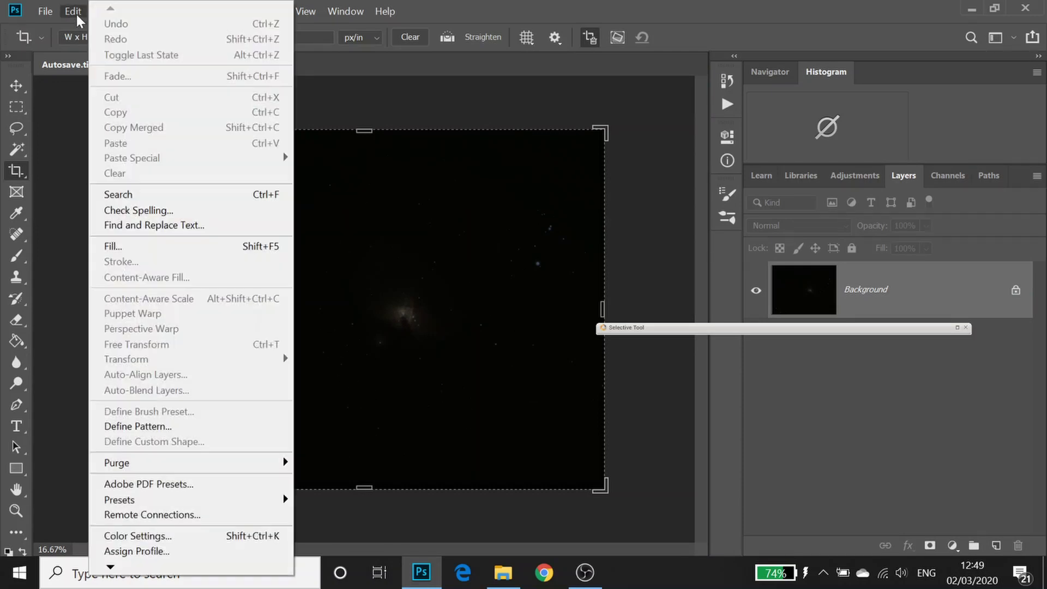
key(Escape)
click(115, 9)
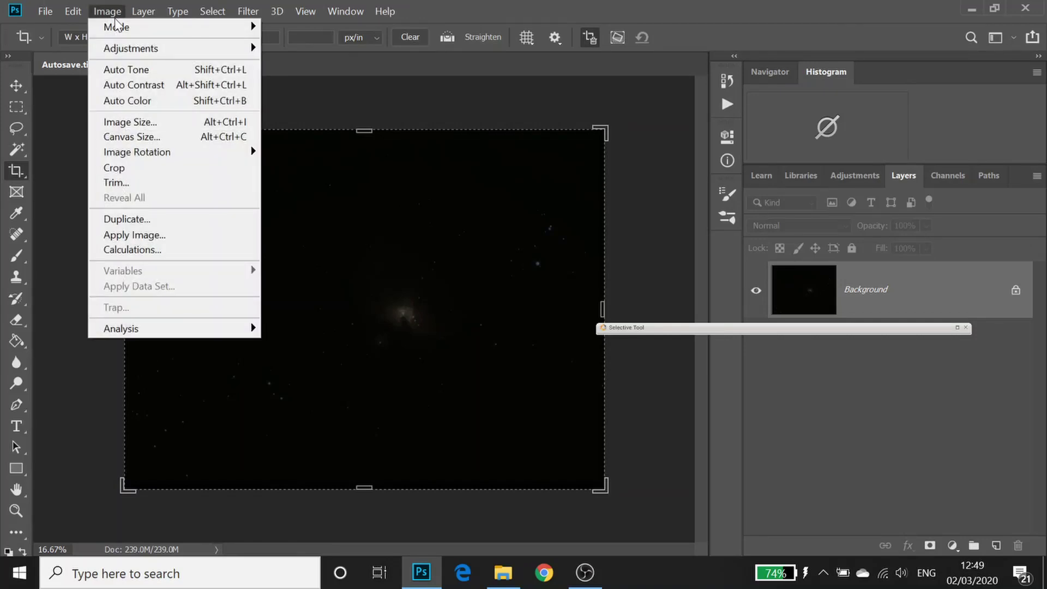
mouse_move(117, 27)
click(307, 172)
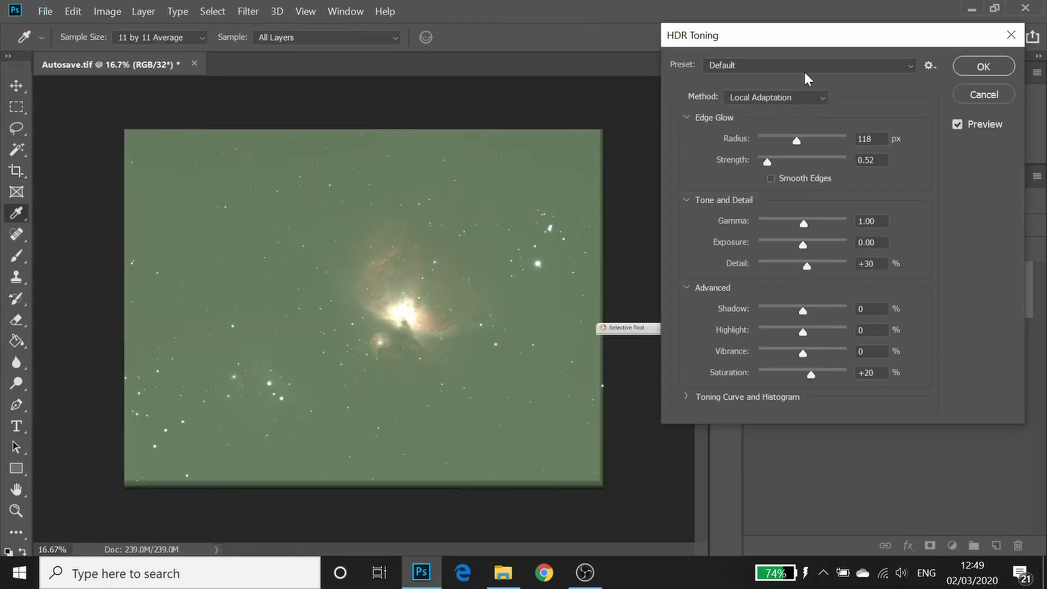
click(755, 97)
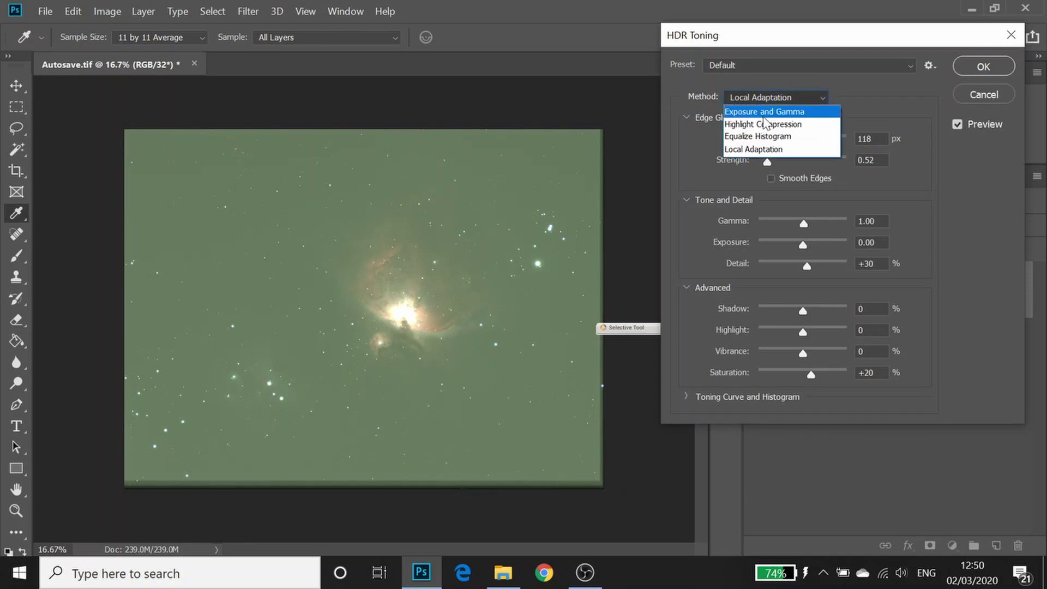
click(761, 114)
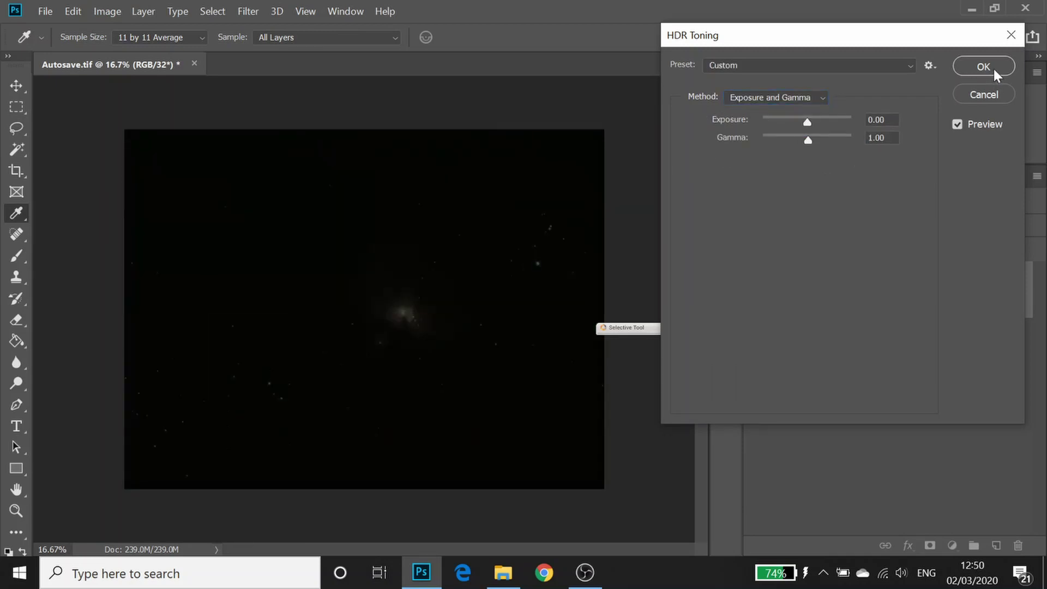
click(992, 67)
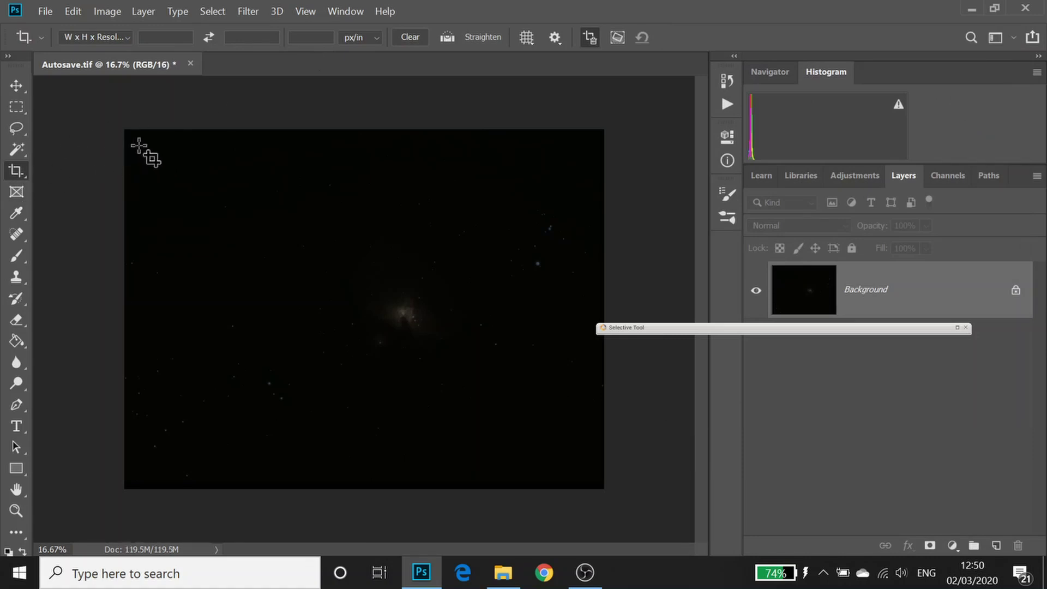
Crop a narrow border off all four sides of the stacked image
drag(139, 145, 592, 479)
click(700, 34)
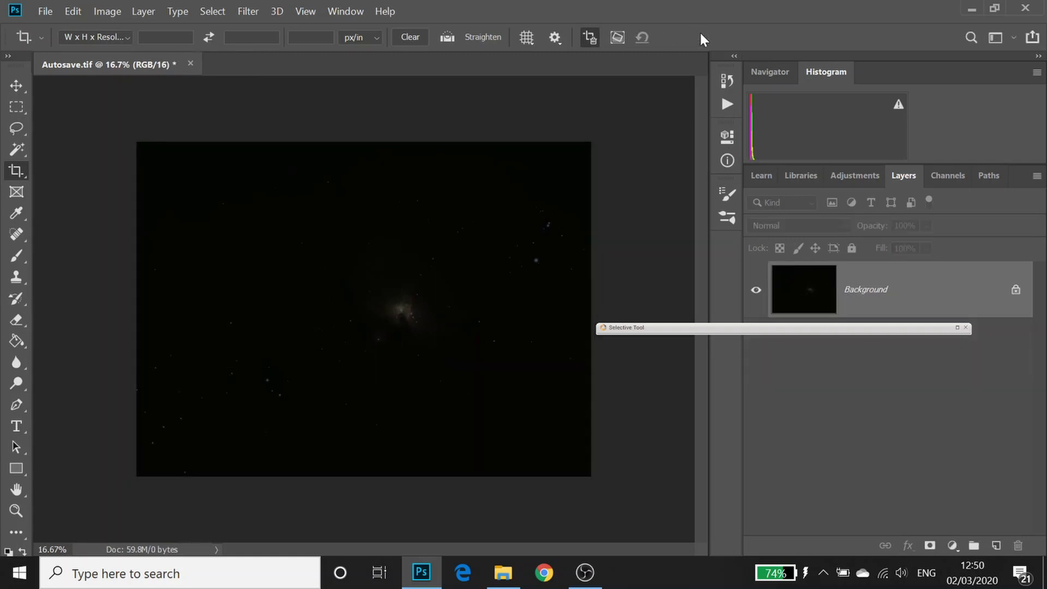
click(447, 37)
key(Escape)
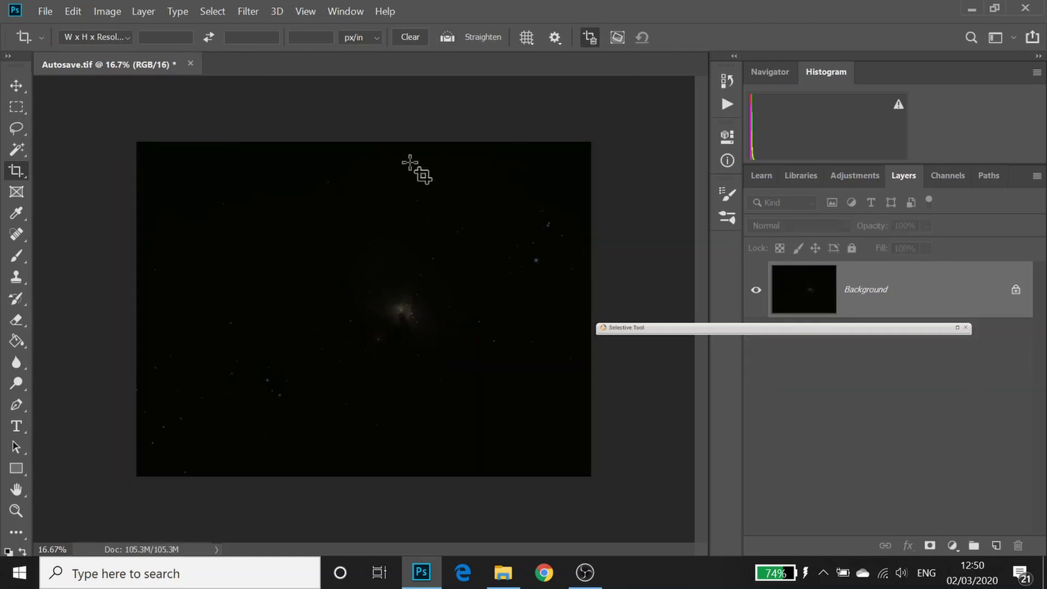
Apply a Levels adjustment to the RGB channel with the midtone input set to 3.88
click(103, 11)
click(125, 11)
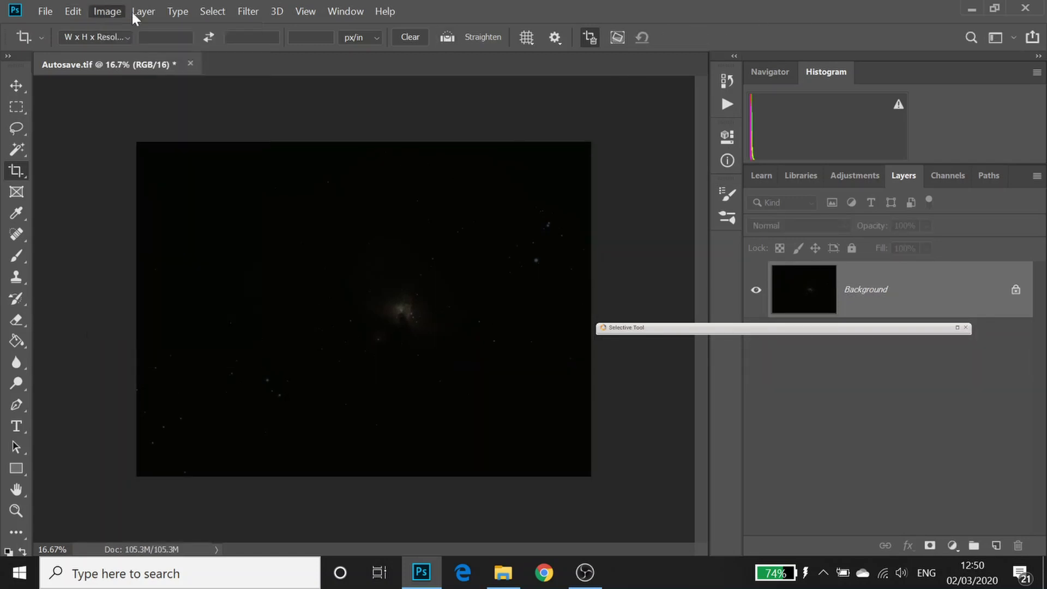
click(109, 12)
mouse_move(119, 49)
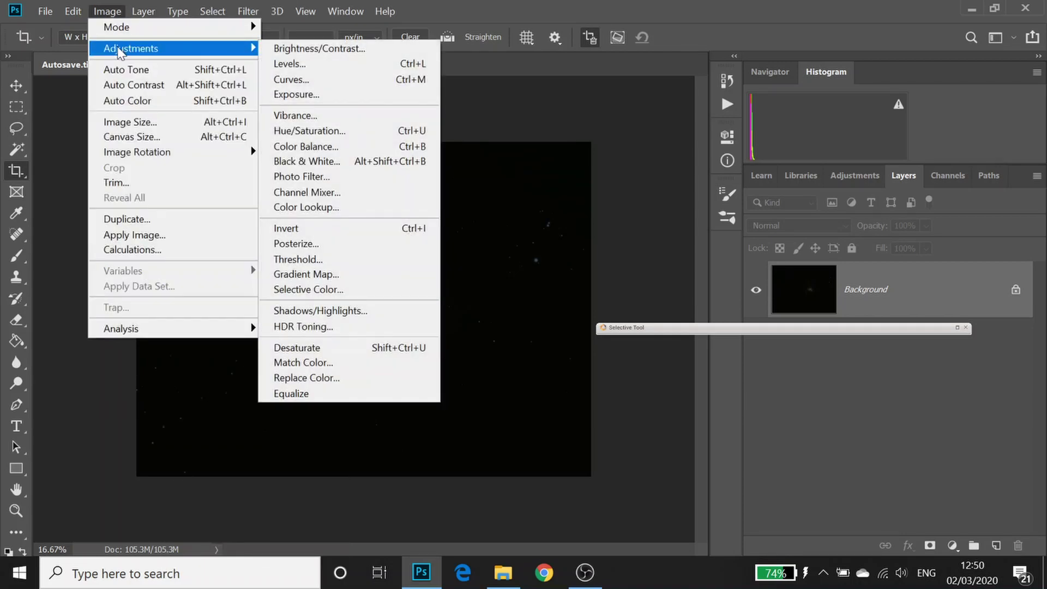
click(321, 65)
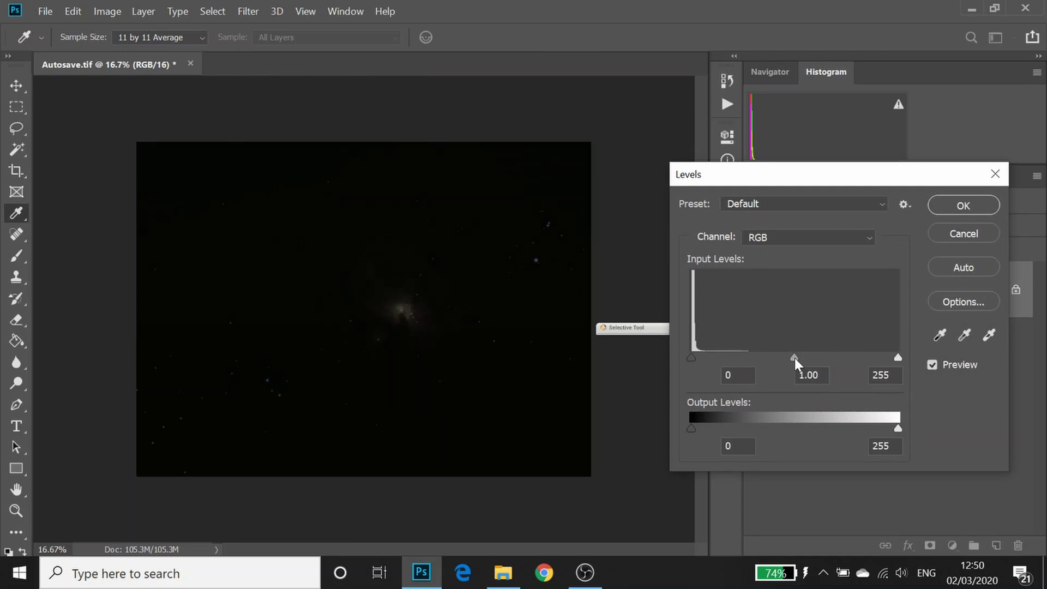
drag(793, 356, 705, 350)
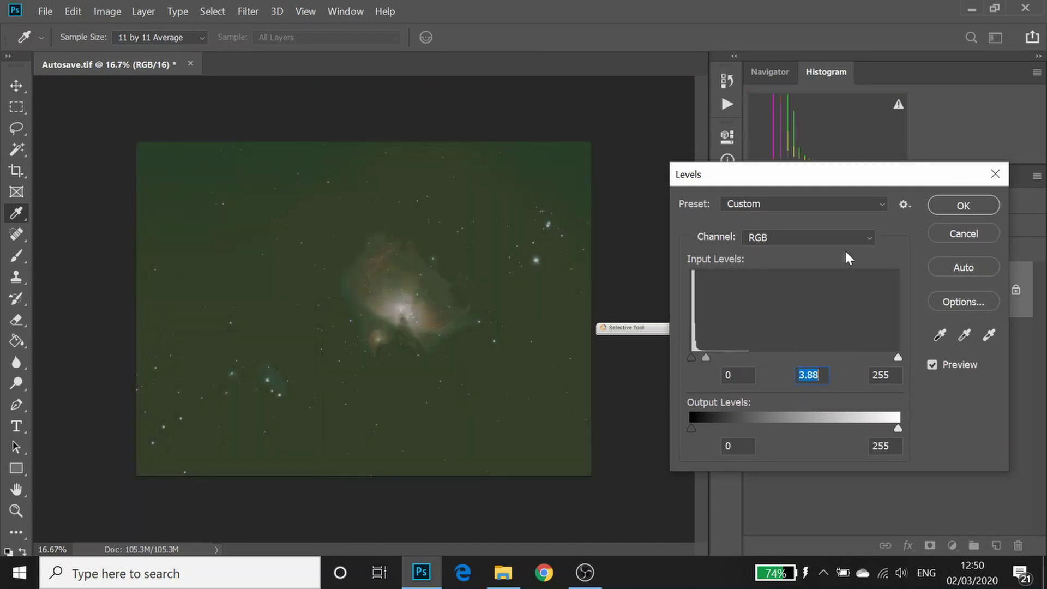
click(964, 205)
key(c)
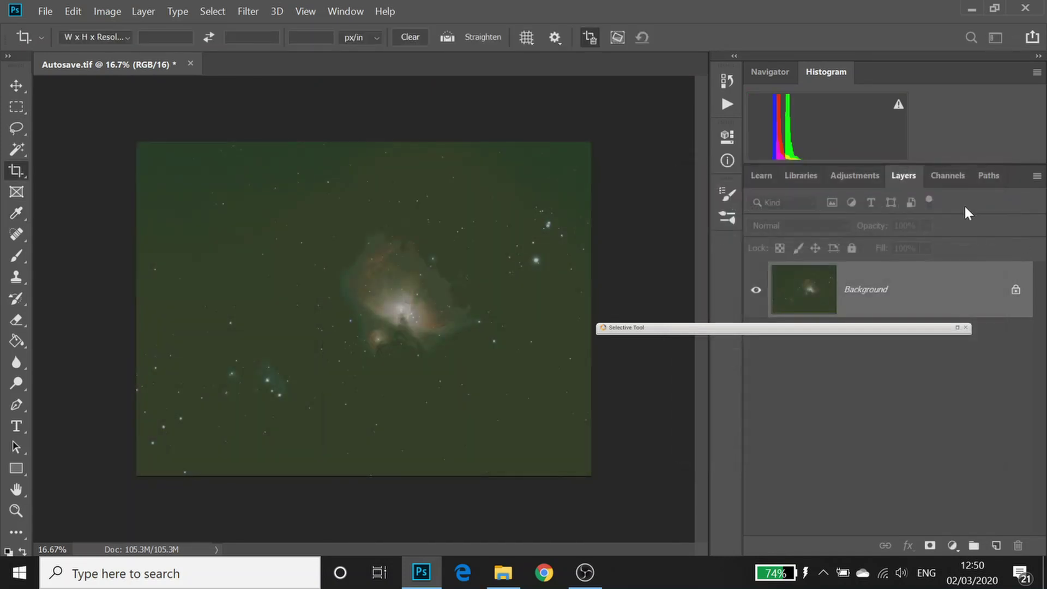
Apply a second Levels adjustment to the RGB channel with black input 33 and midtone input 1.84
key(i)
key(ctrl+l)
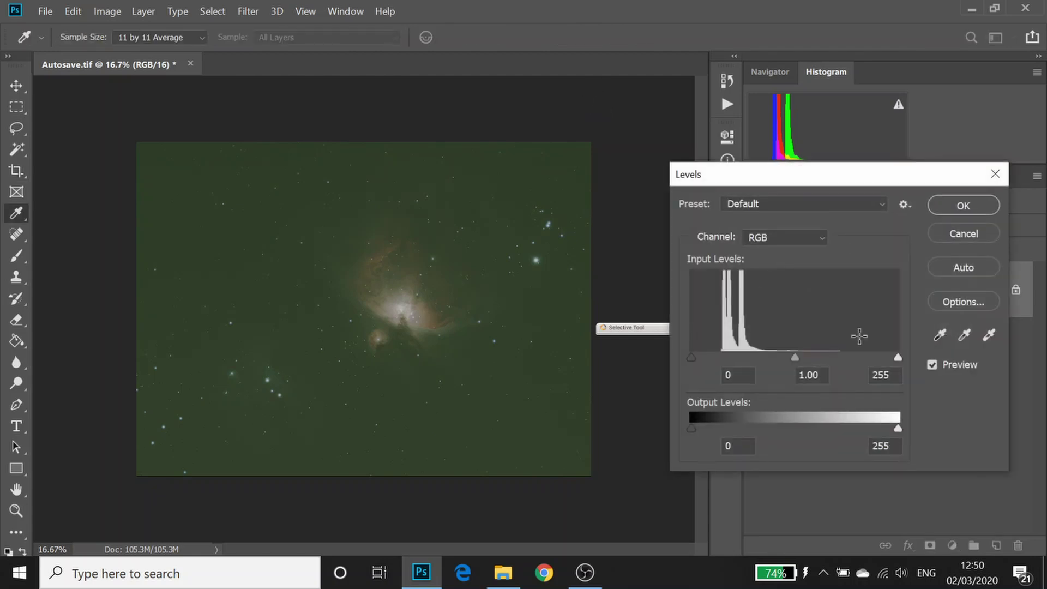
drag(691, 358, 718, 355)
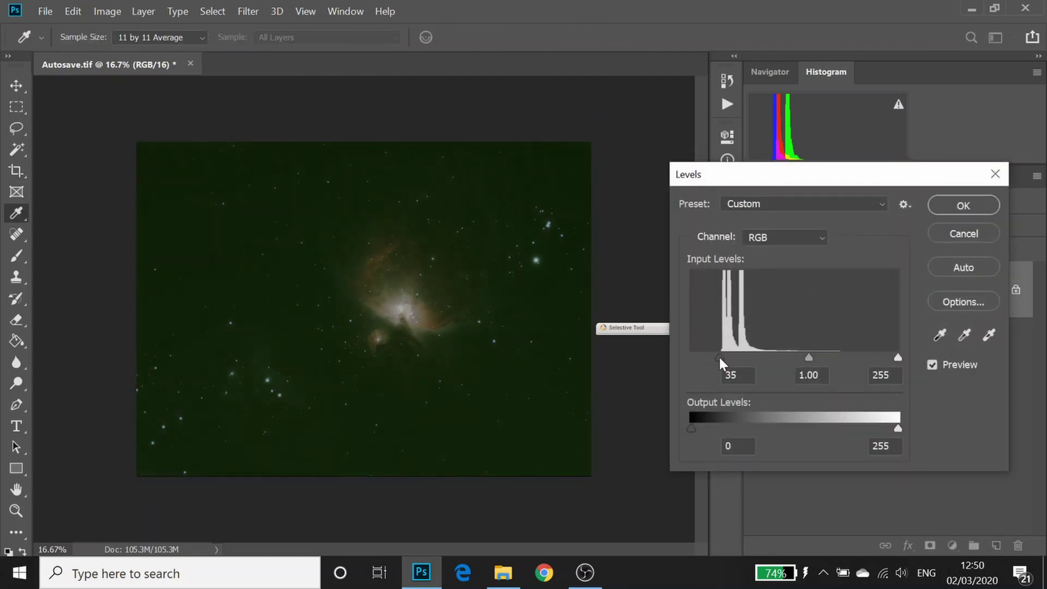
drag(809, 359, 769, 355)
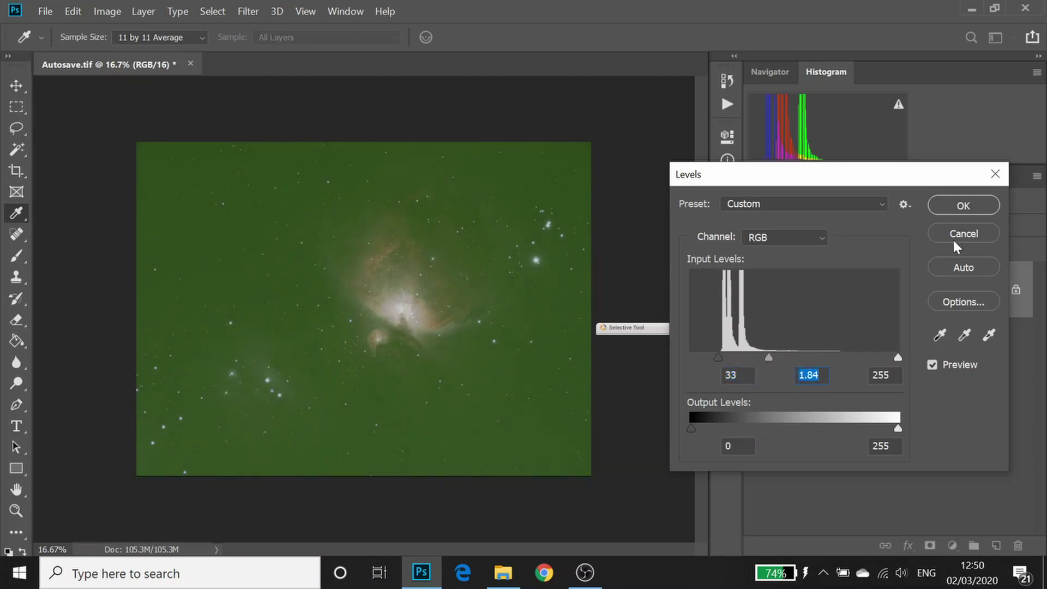
click(973, 208)
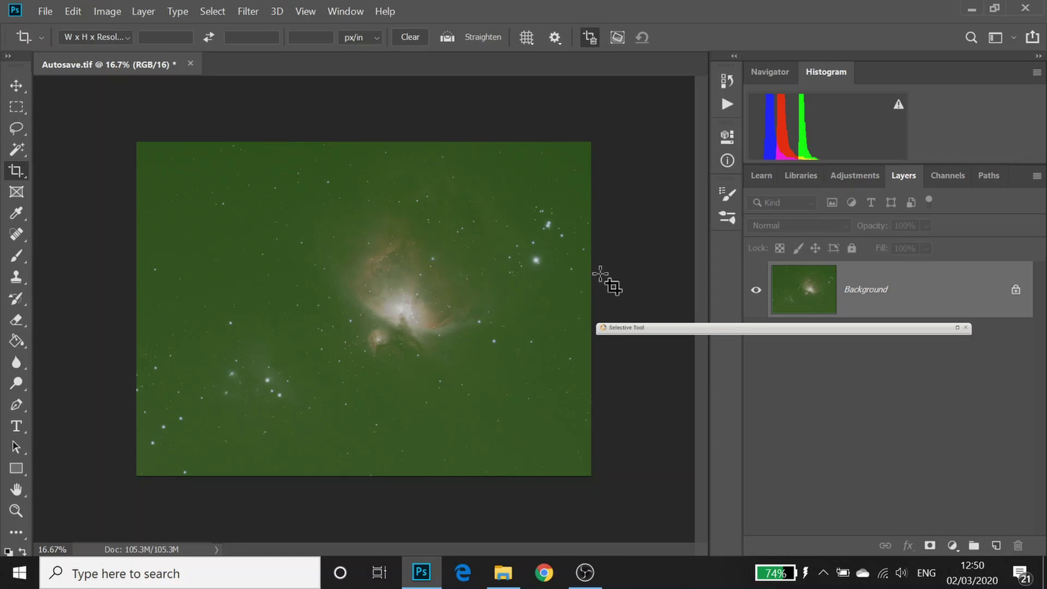
In a new Levels adjustment, set the RGB black input to 18 and the Red channel to black 36 and midtone 1.66
key(ctrl+l)
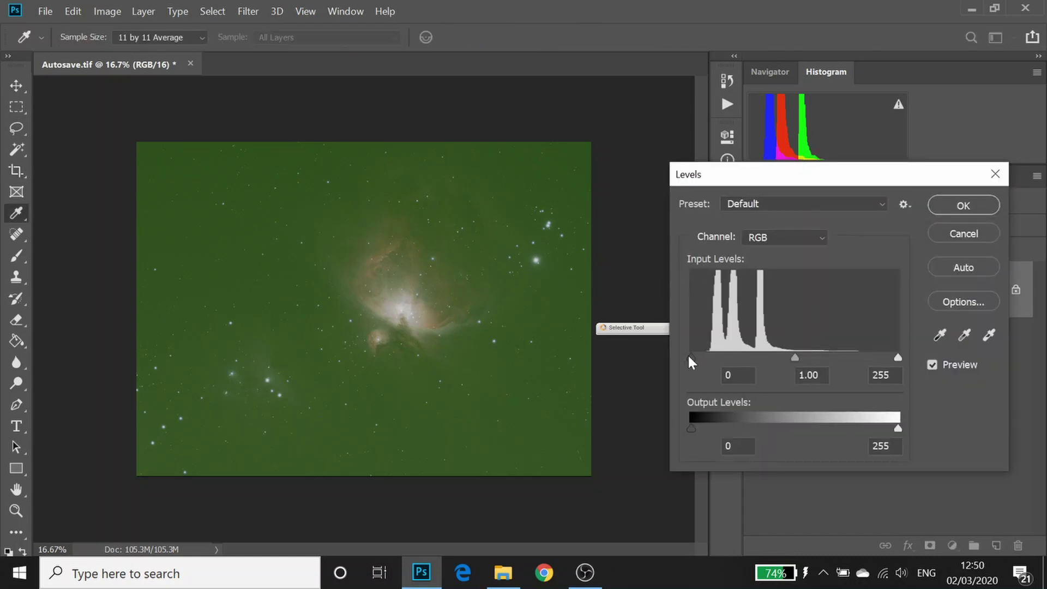
drag(691, 357, 705, 357)
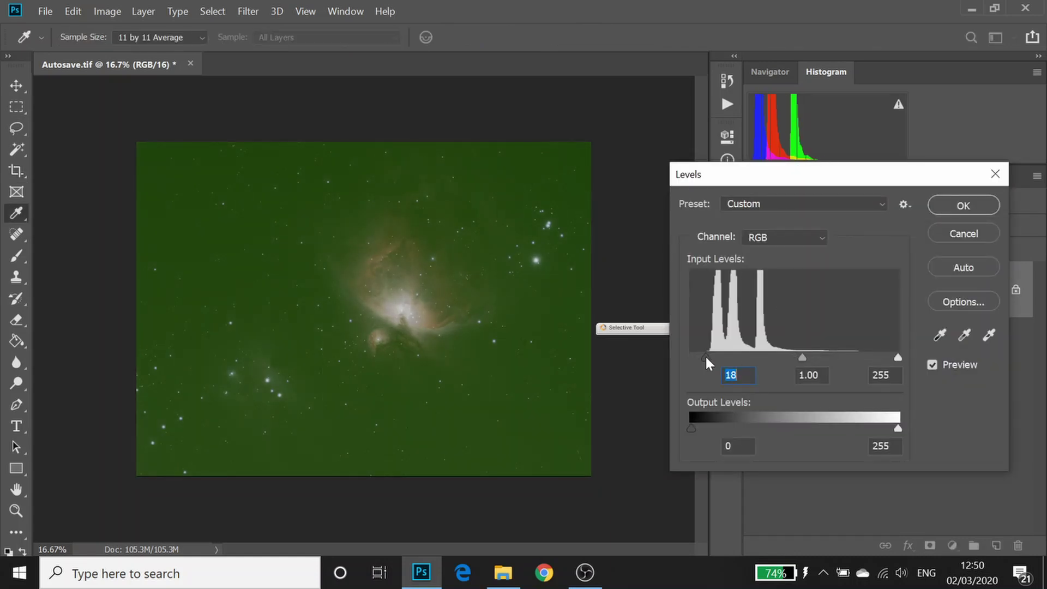
click(783, 240)
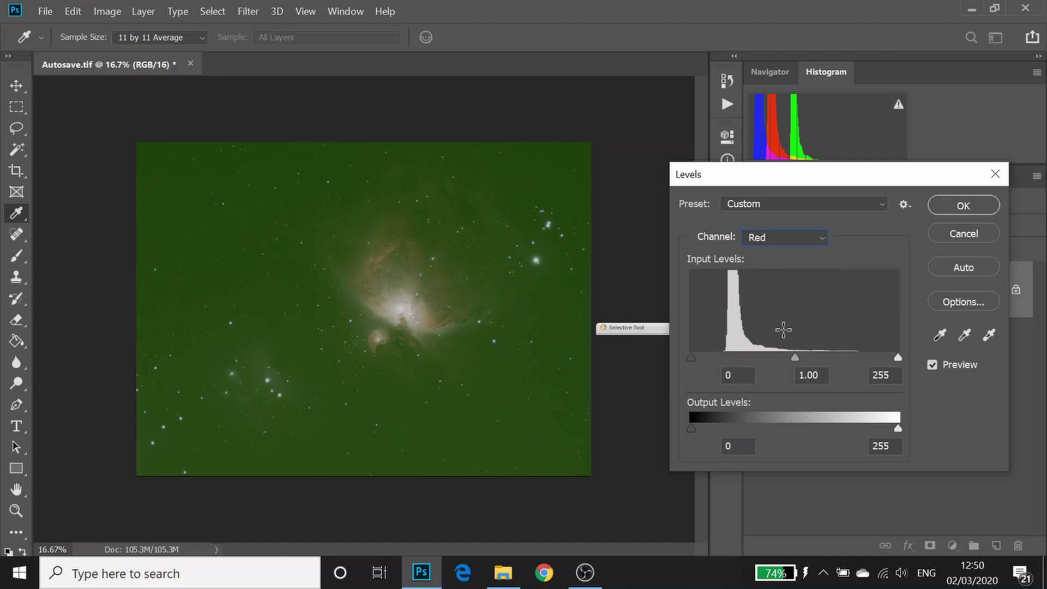
drag(691, 358, 720, 356)
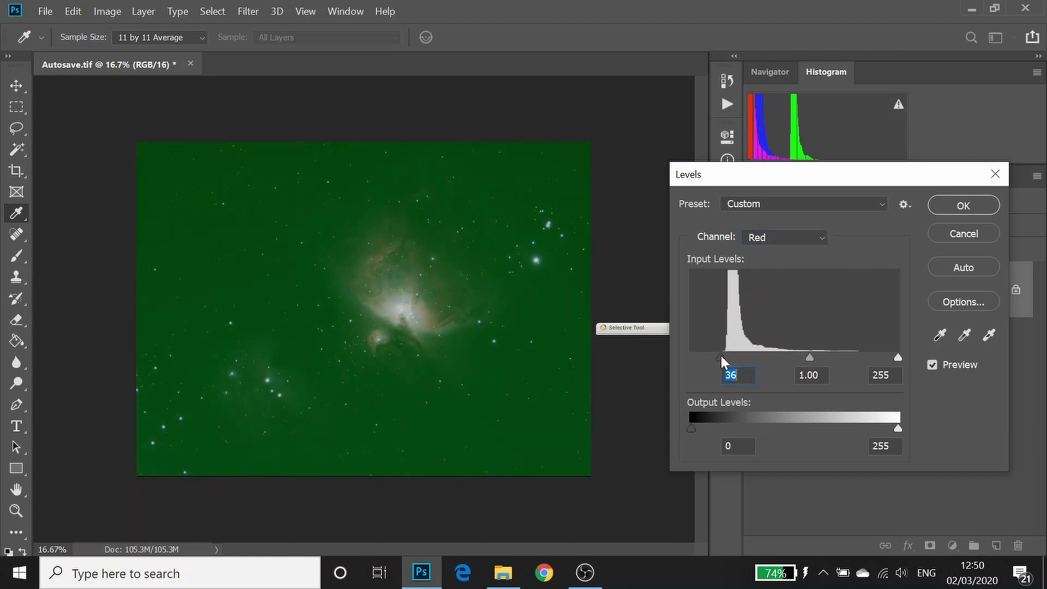
drag(806, 358, 777, 356)
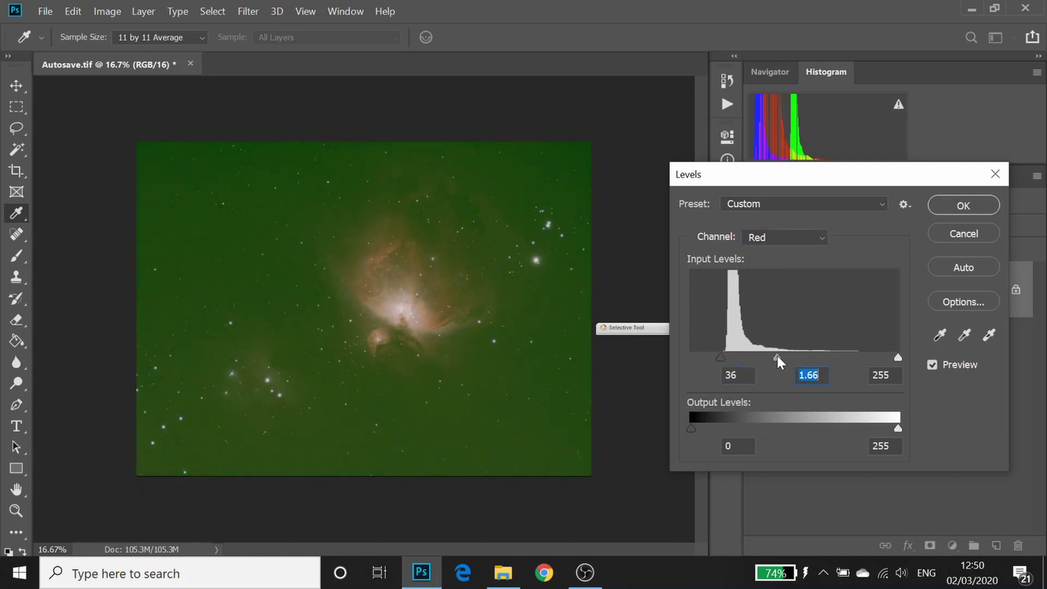
Set the Green channel's input levels to black 77 and midtone 1.93
click(748, 231)
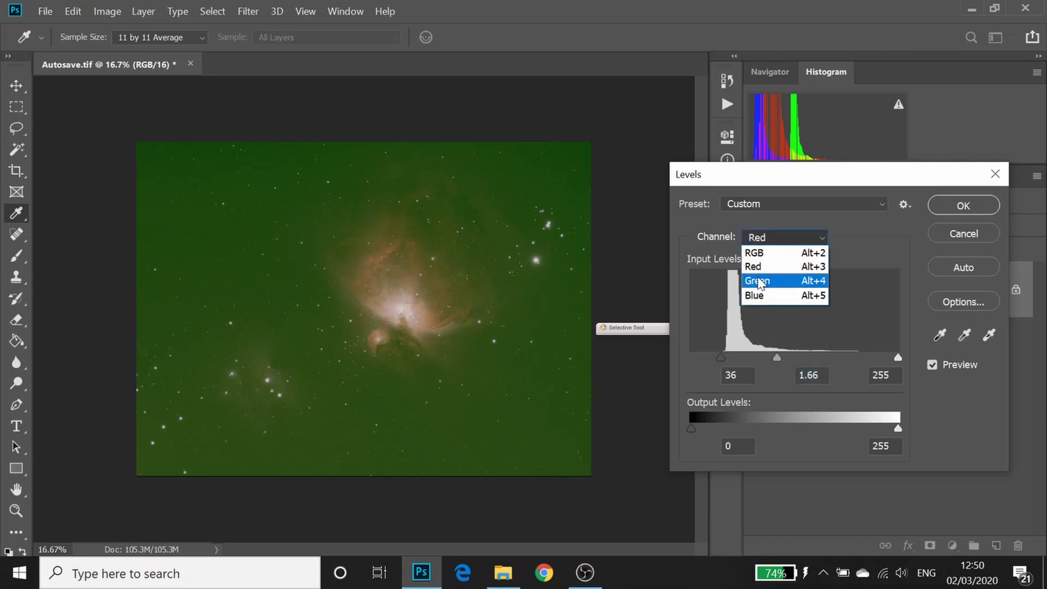
click(758, 277)
drag(694, 357, 749, 356)
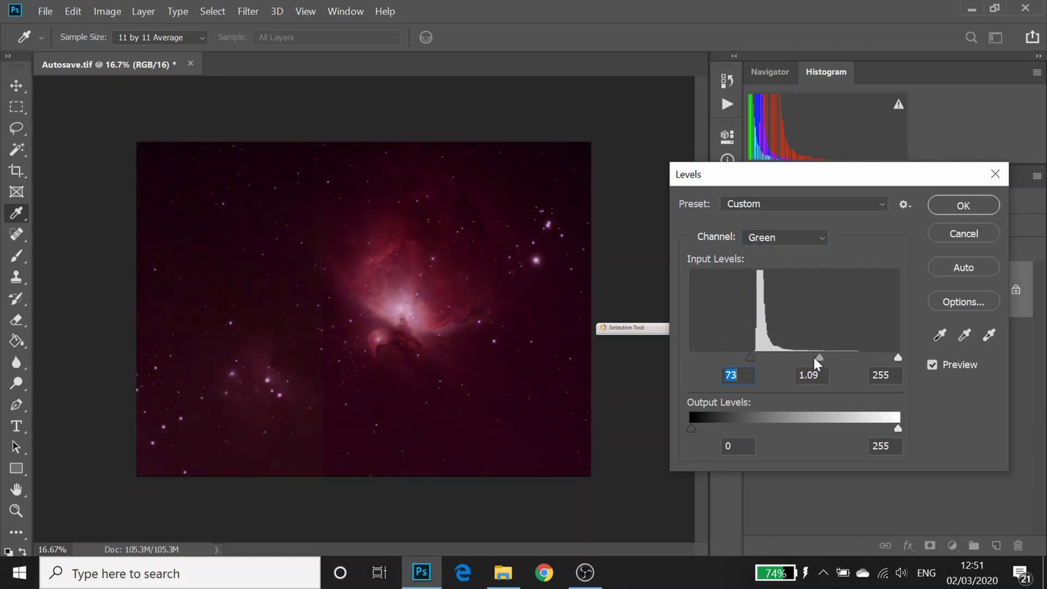
drag(815, 358, 792, 356)
click(752, 355)
Set the Blue channel's input levels to black 18 and midtone 1.67 and apply the Levels adjustment
click(785, 240)
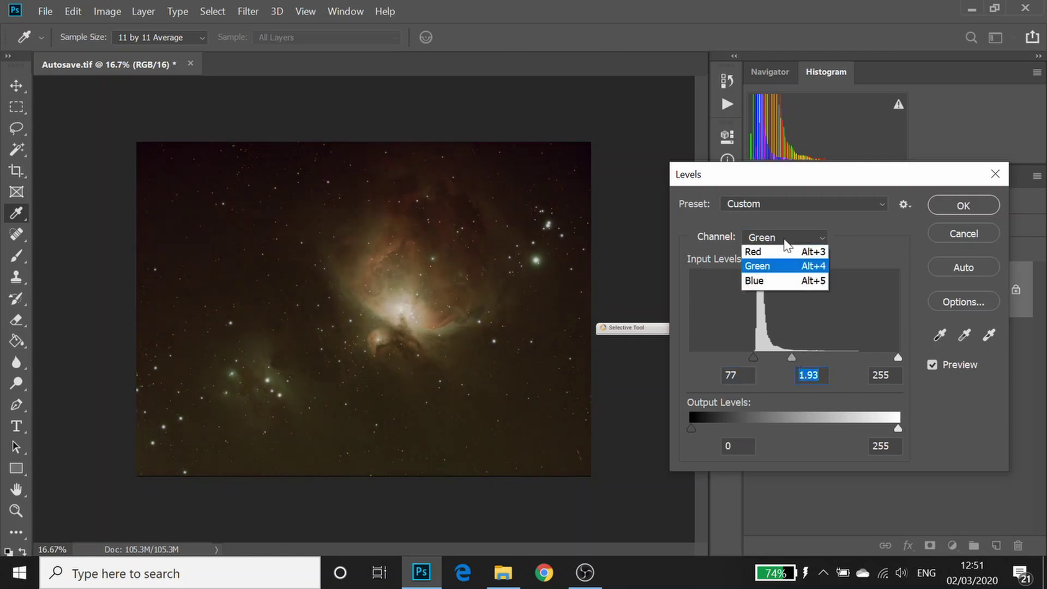
click(765, 295)
drag(691, 356, 706, 359)
drag(798, 360, 766, 356)
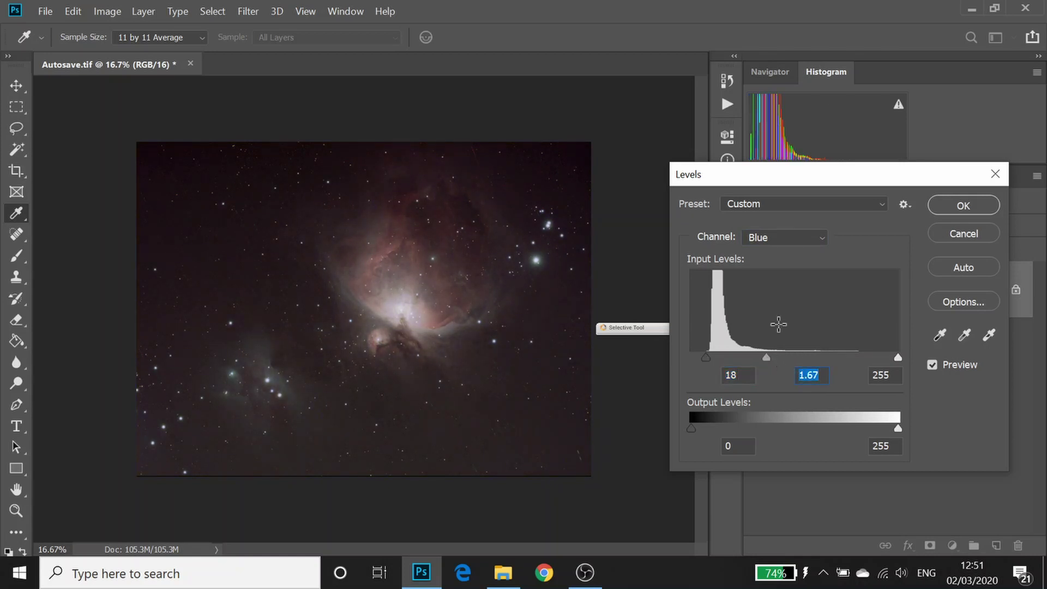
click(972, 204)
key(c)
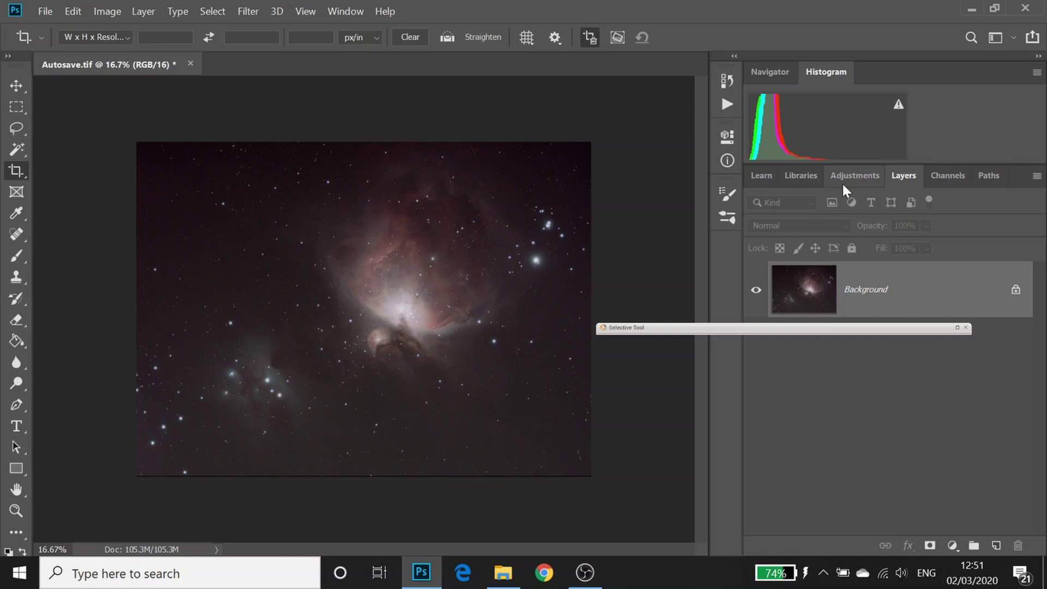
Apply another Levels adjustment to the RGB channel with the midtone input set to 1.16
key(ctrl+l)
drag(795, 355, 783, 358)
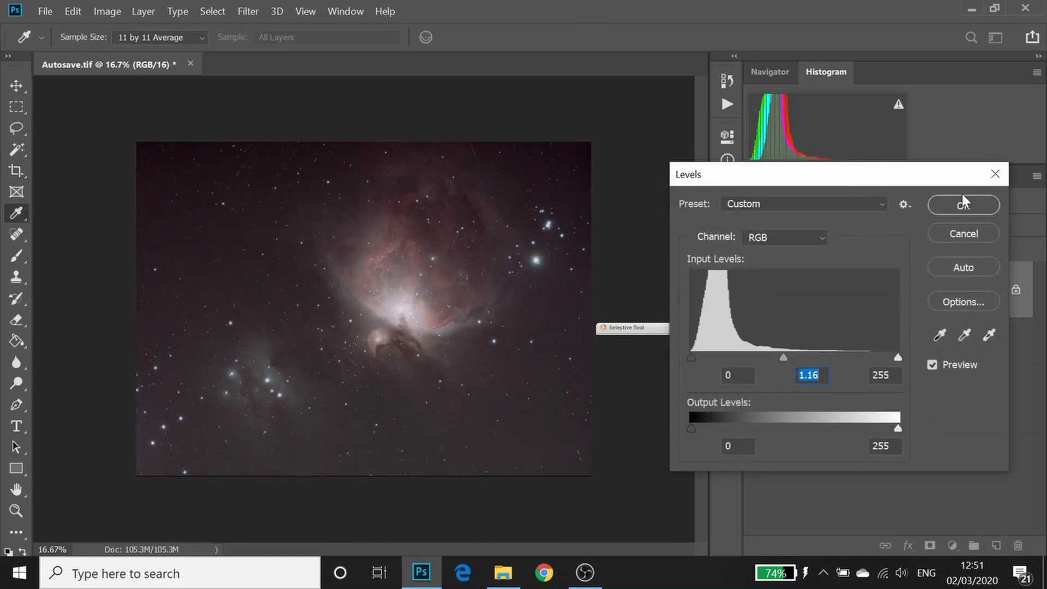
click(105, 11)
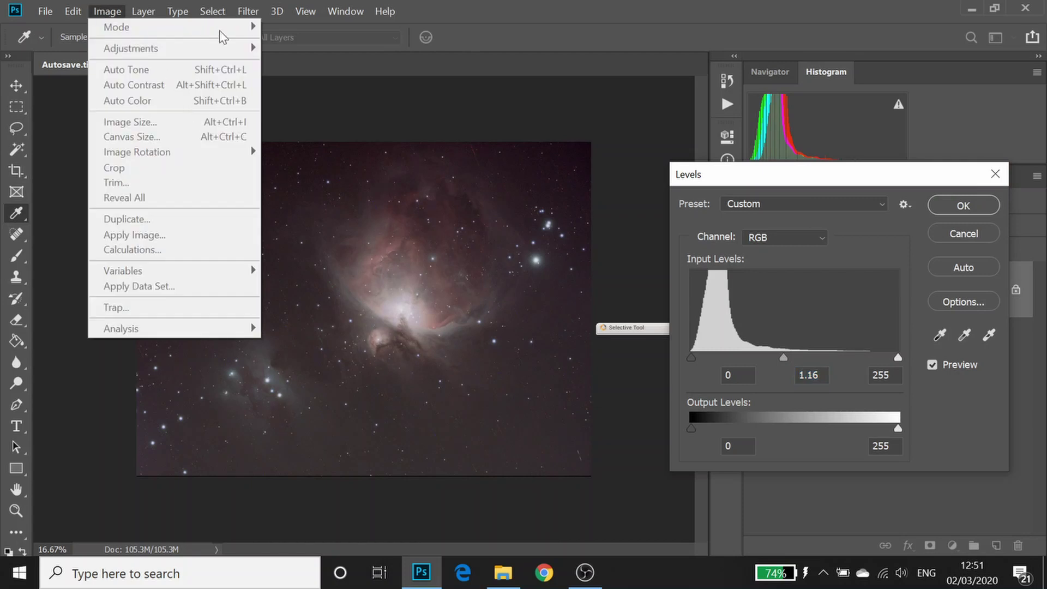
key(Escape)
click(963, 206)
key(c)
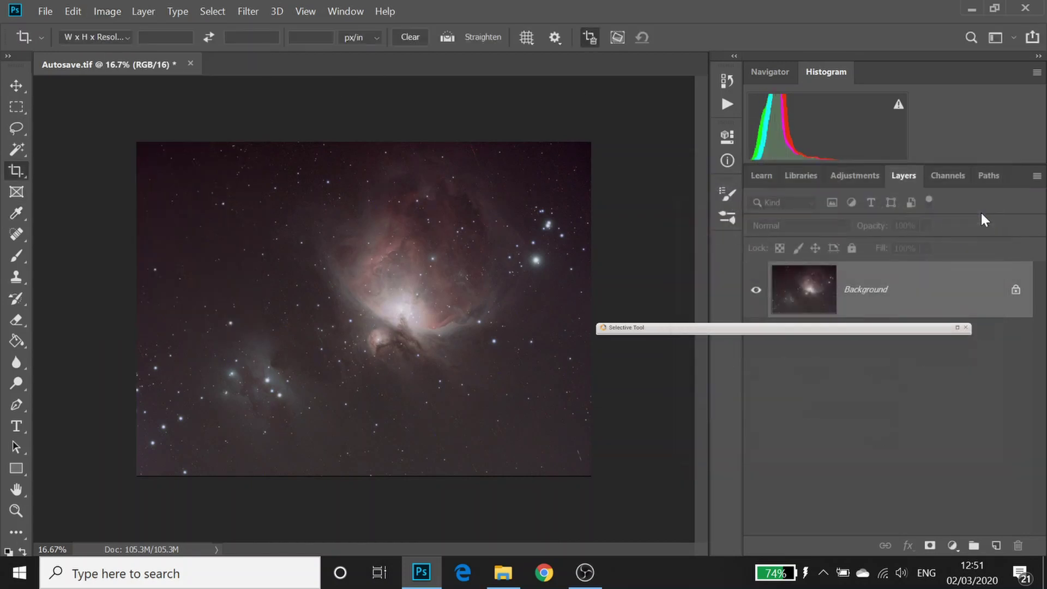
click(106, 11)
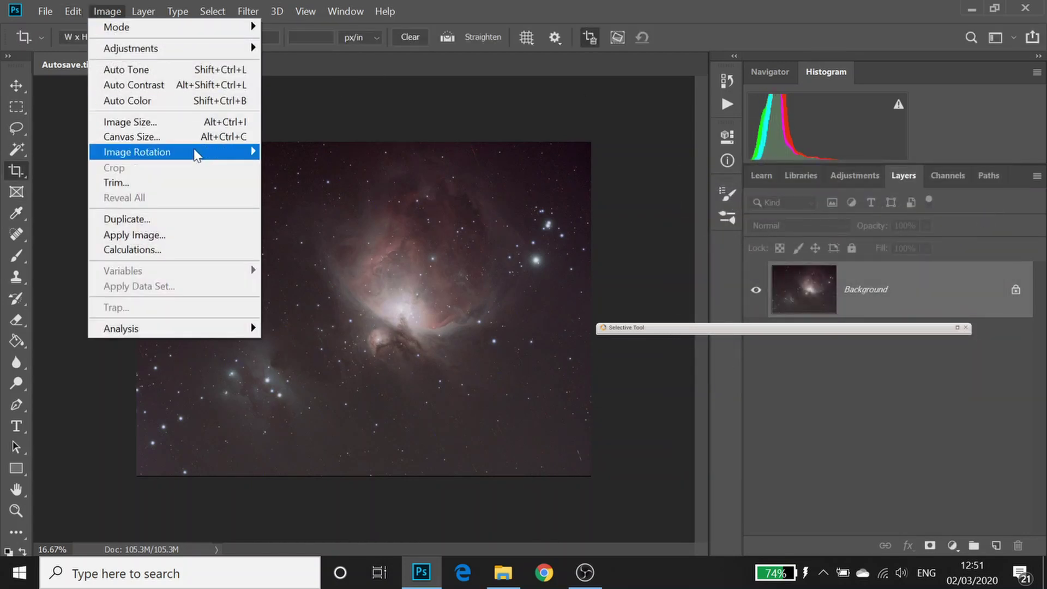
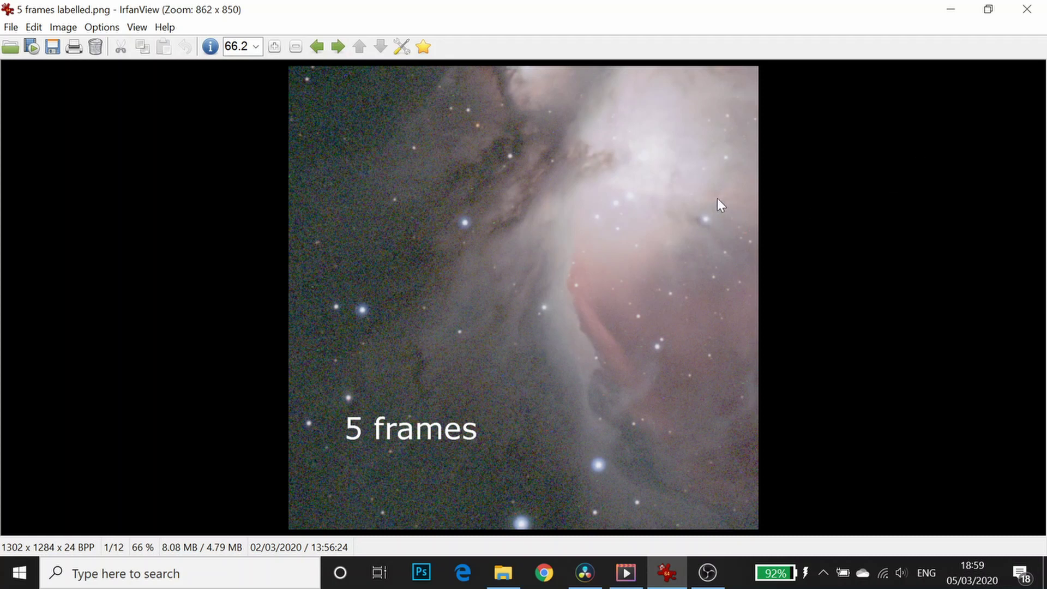
Compare the background noise of the 5-frame and 10-frame stacks by alternating between their images, including the unlabelled versions
key(Right)
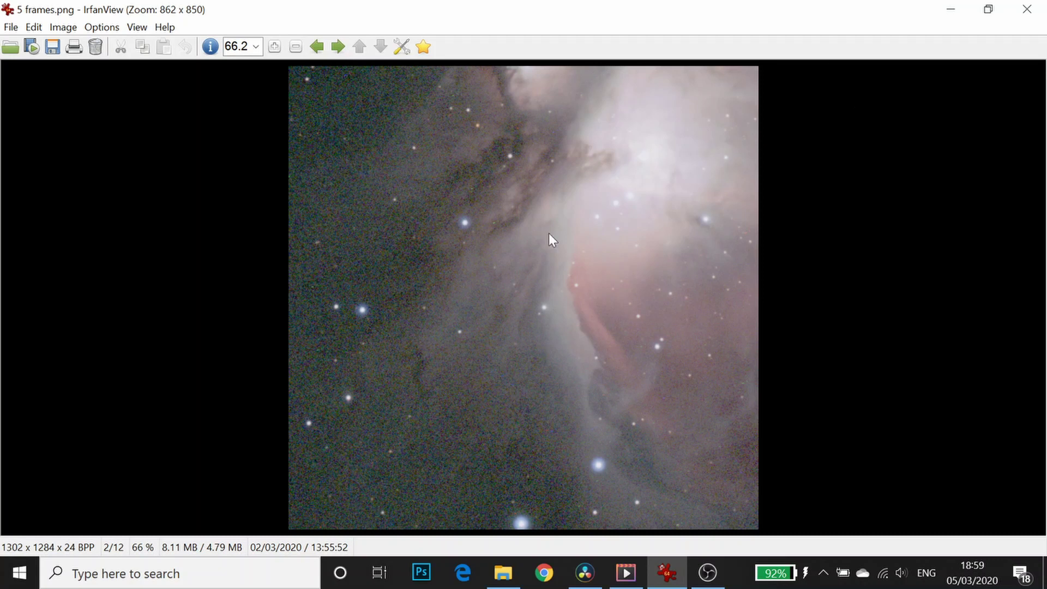
key(Right)
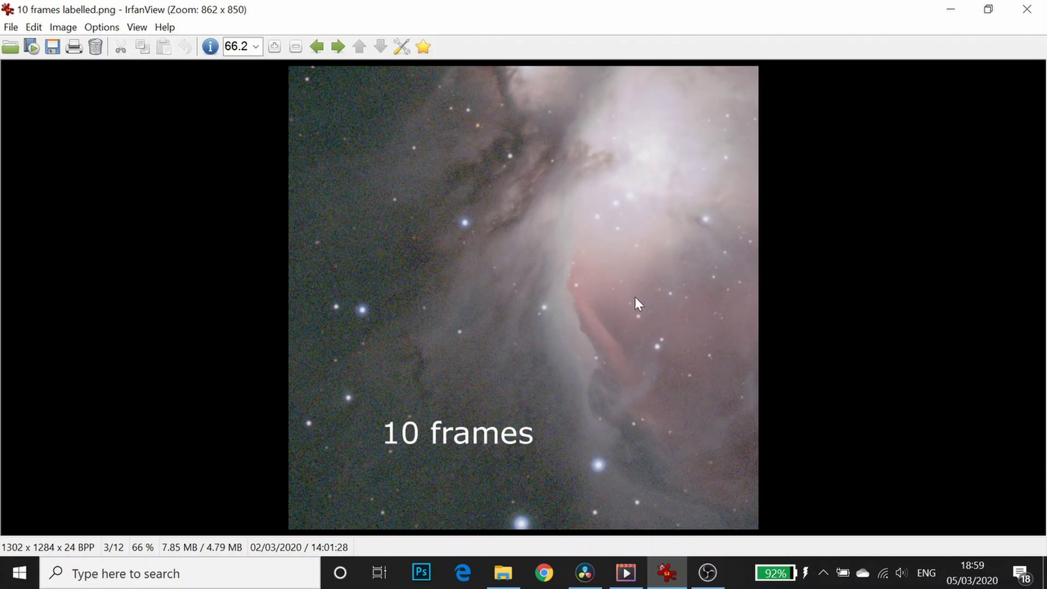
scroll(707, 168, up, 1)
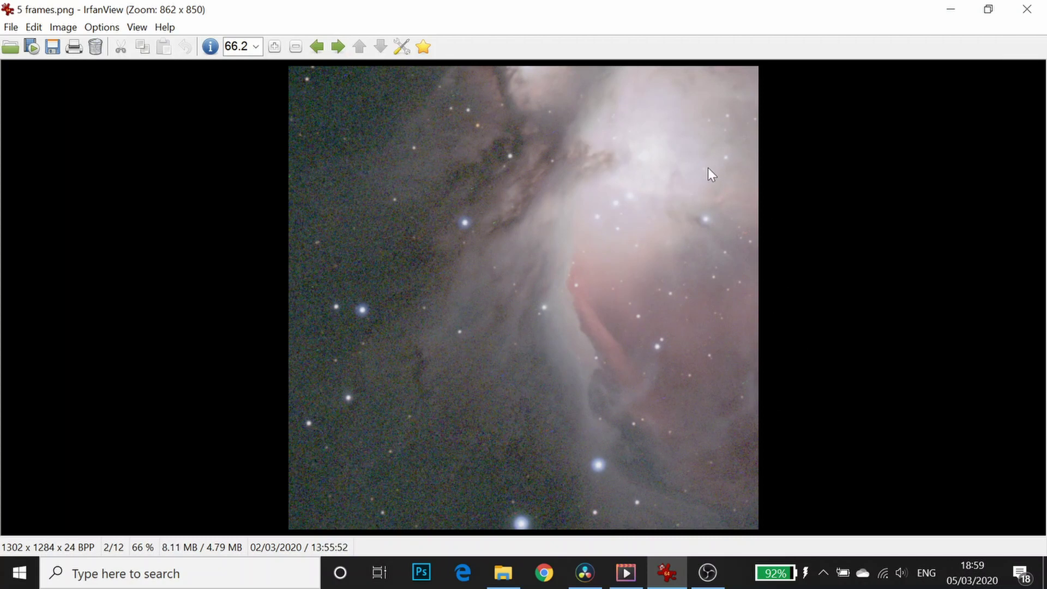
scroll(708, 168, down, 1)
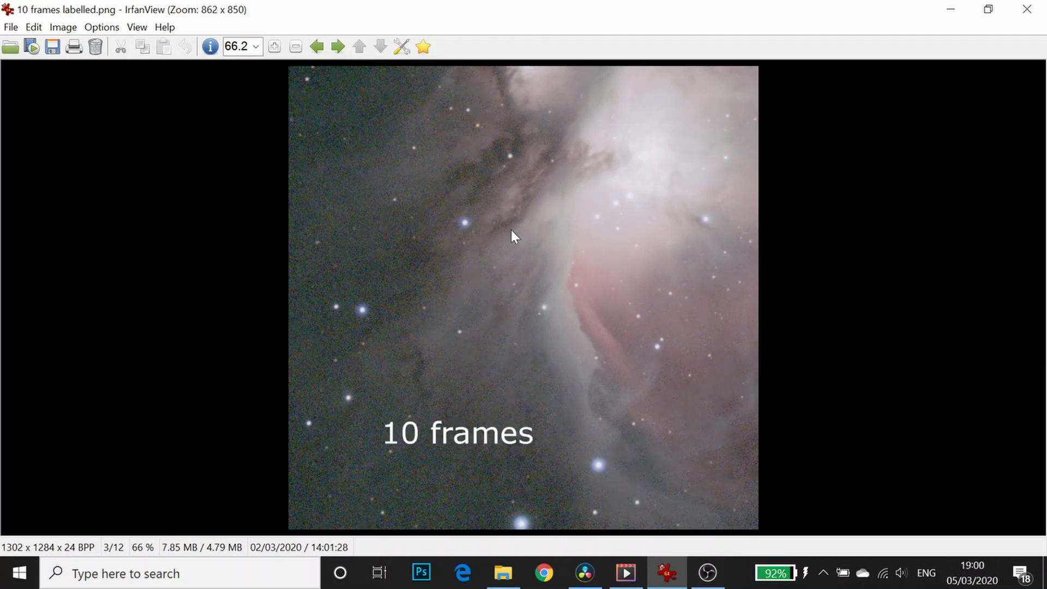
scroll(511, 229, down, 1)
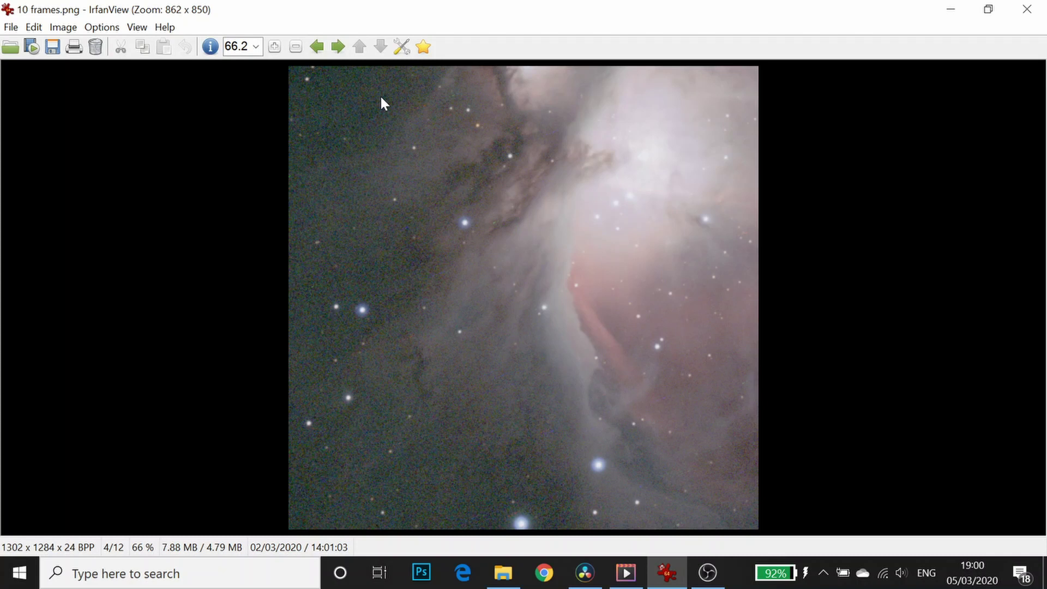
scroll(381, 101, up, 2)
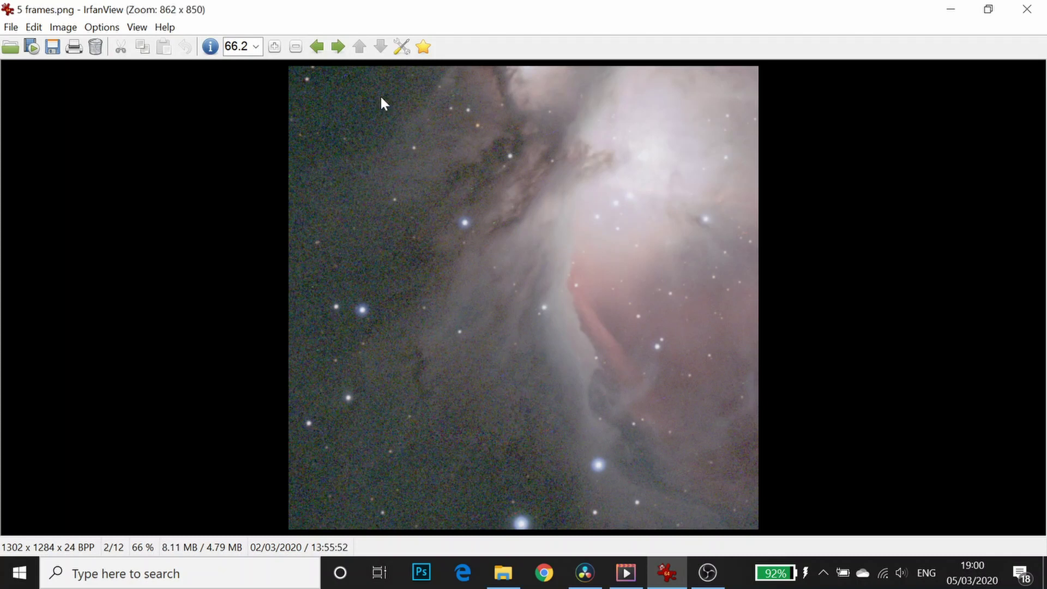
scroll(381, 100, down, 1)
scroll(381, 101, up, 1)
scroll(382, 100, down, 1)
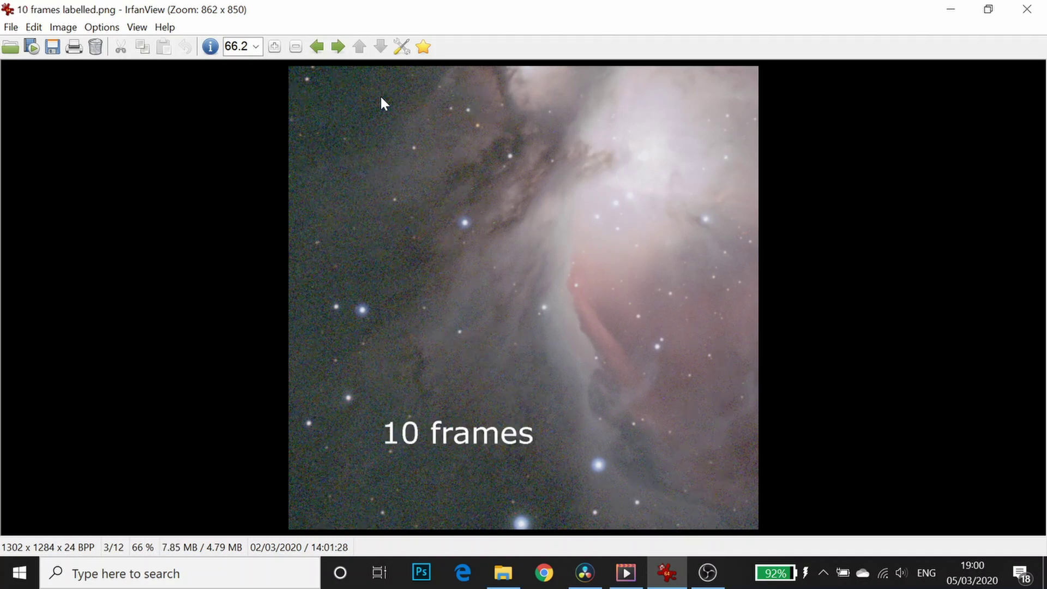
scroll(381, 99, down, 1)
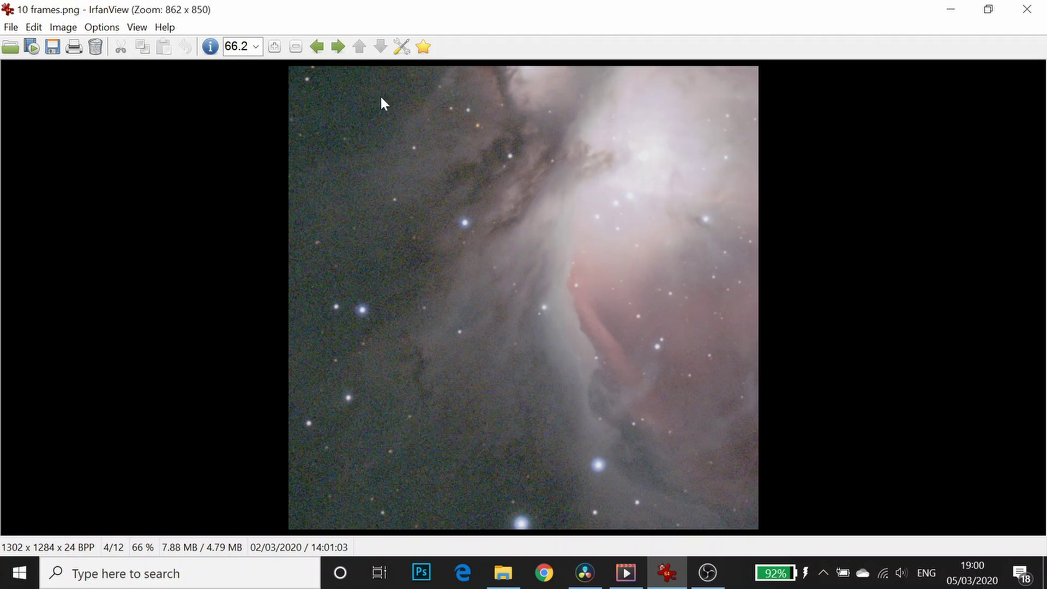
Compare the 20-frame stack against the 10-frame stack by alternating between them, and advance to the labelled 40-frame image
scroll(381, 100, down, 1)
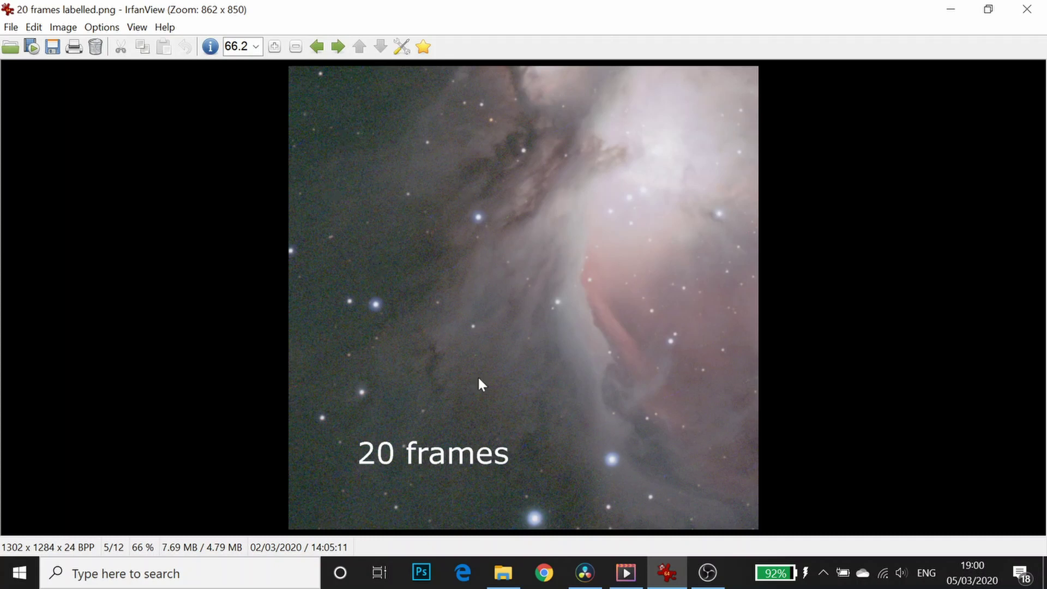
key(Left)
key(Right)
key(Left)
key(Right)
key(Left)
key(Right)
key(Right)
key(Right)
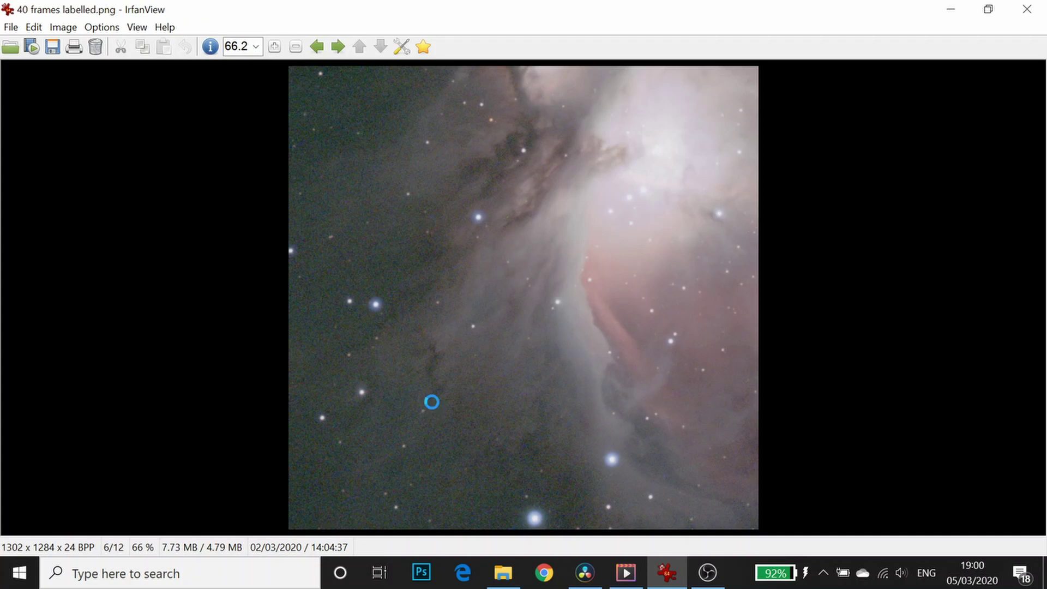